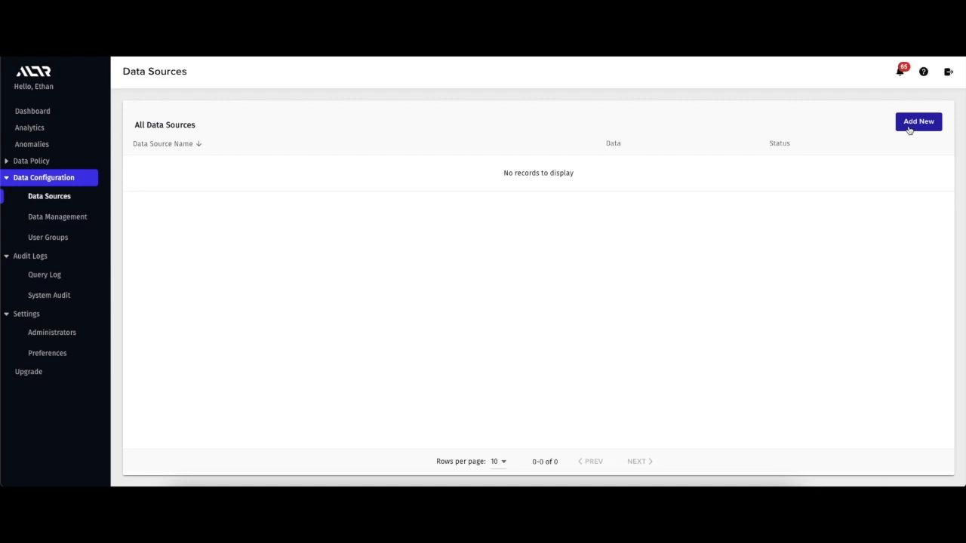
Begin a new data source named Customers through Snowflake Partner Connect and choose the ETHAN_DB database.
left_click(909, 130)
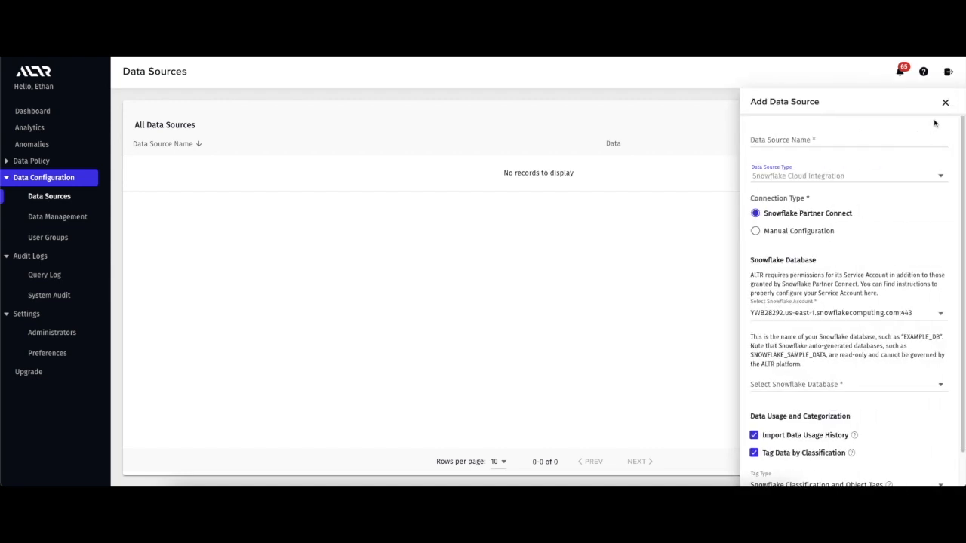
left_click(919, 142)
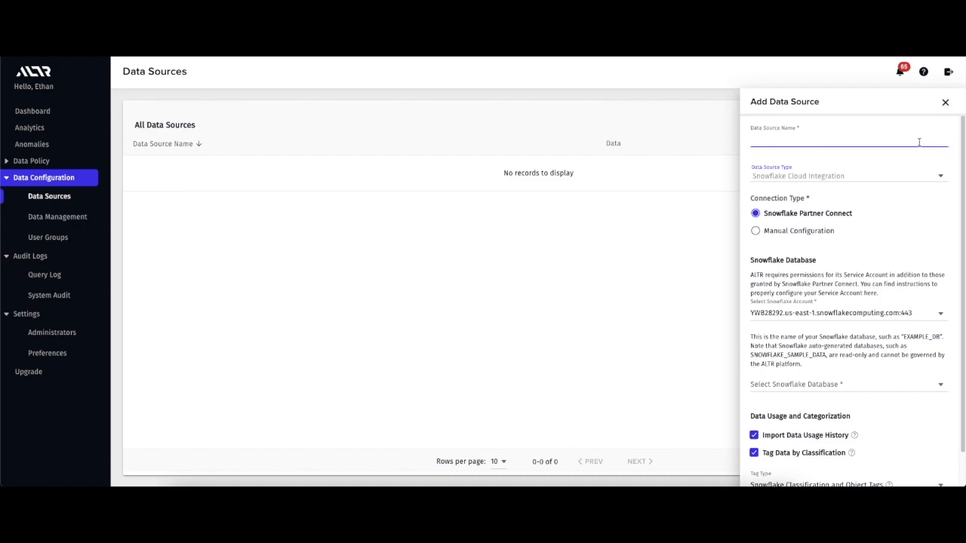
type("Customersw")
left_click(842, 383)
left_click(830, 386)
scroll(830, 362, "down", 2)
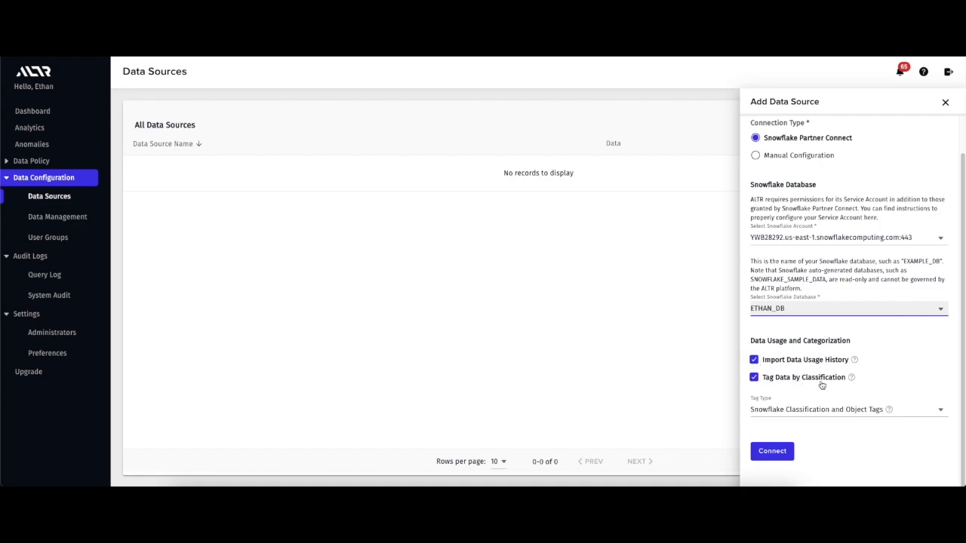
Set the data source's tag type to Google DLP Classification and connect it.
left_click(819, 409)
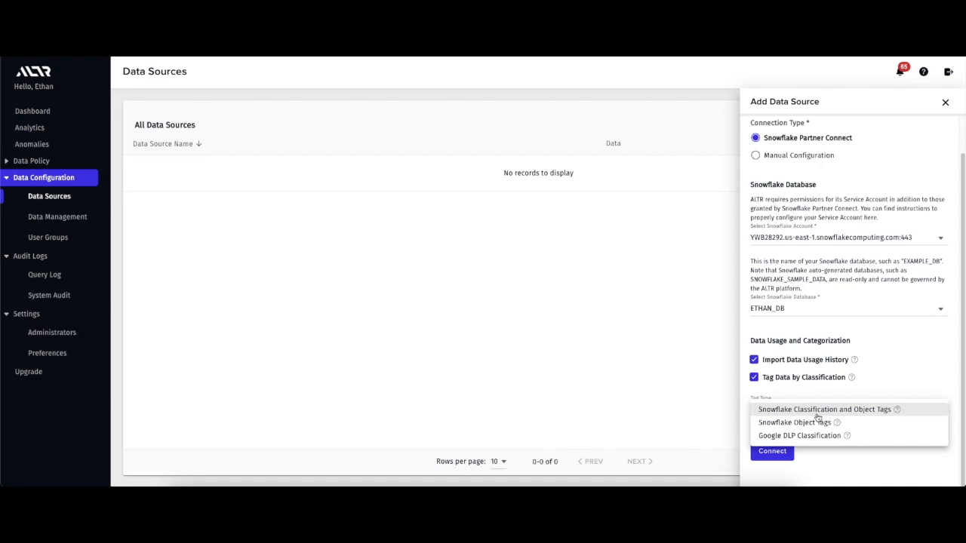
left_click(821, 437)
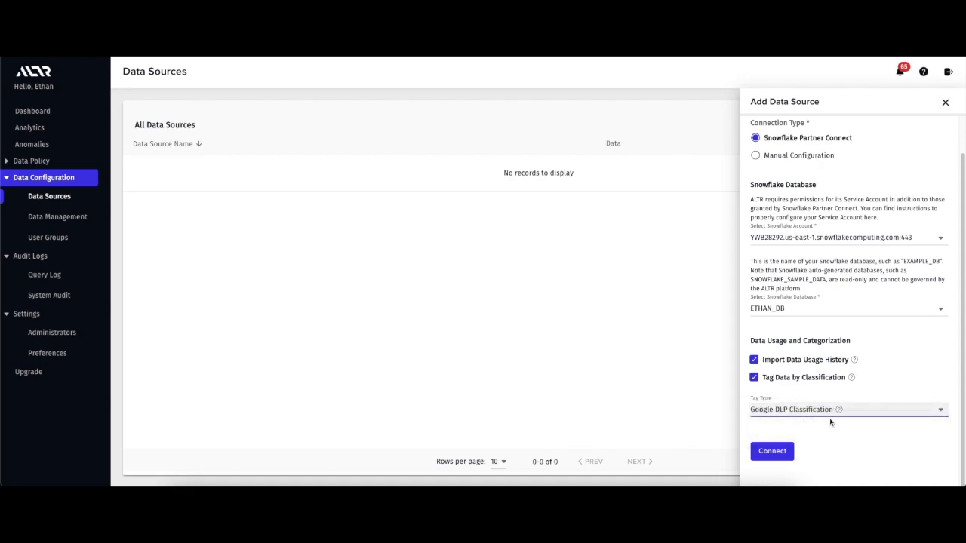
mouse_move(839, 409)
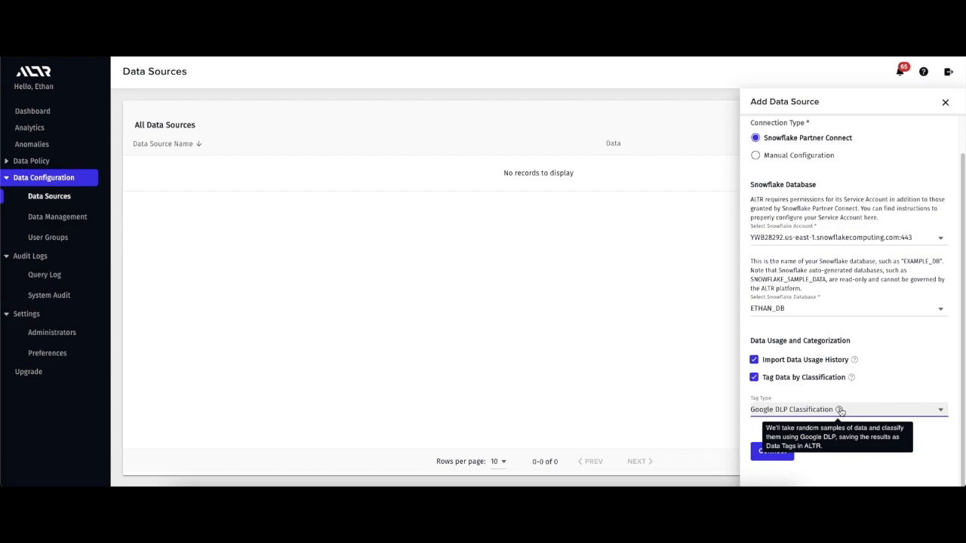
left_click(784, 450)
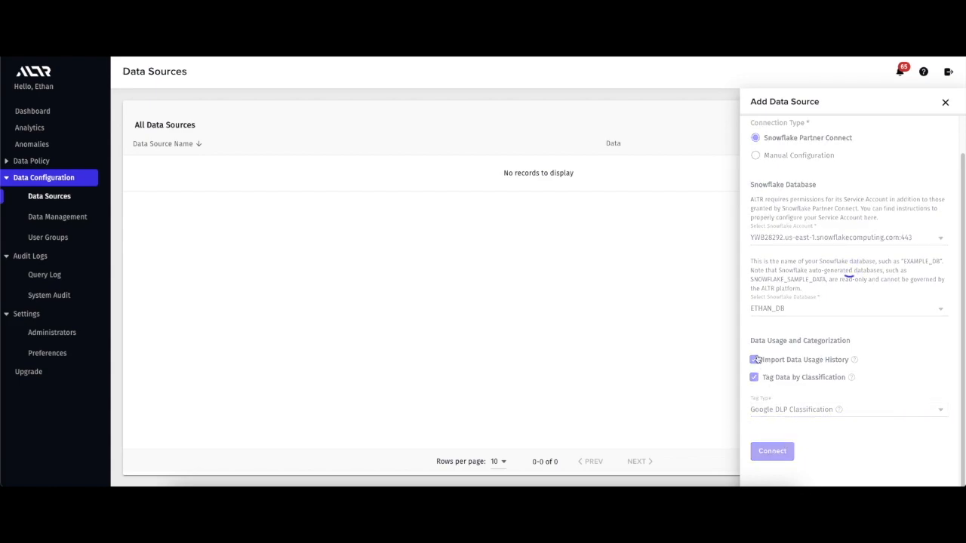
scroll(757, 359, "down", 2)
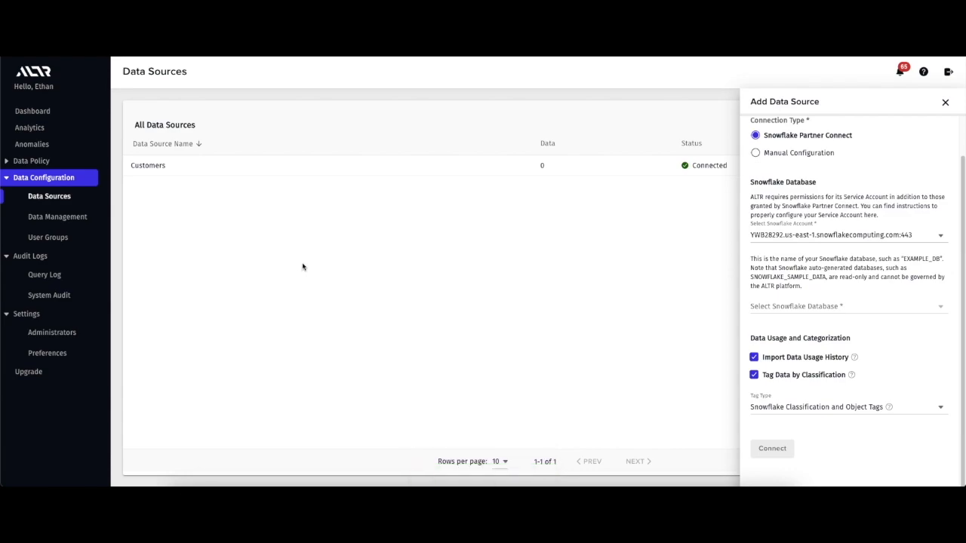
Open the GDLP classification report and examine the columns classified as last name, person name and IP address.
left_click(75, 218)
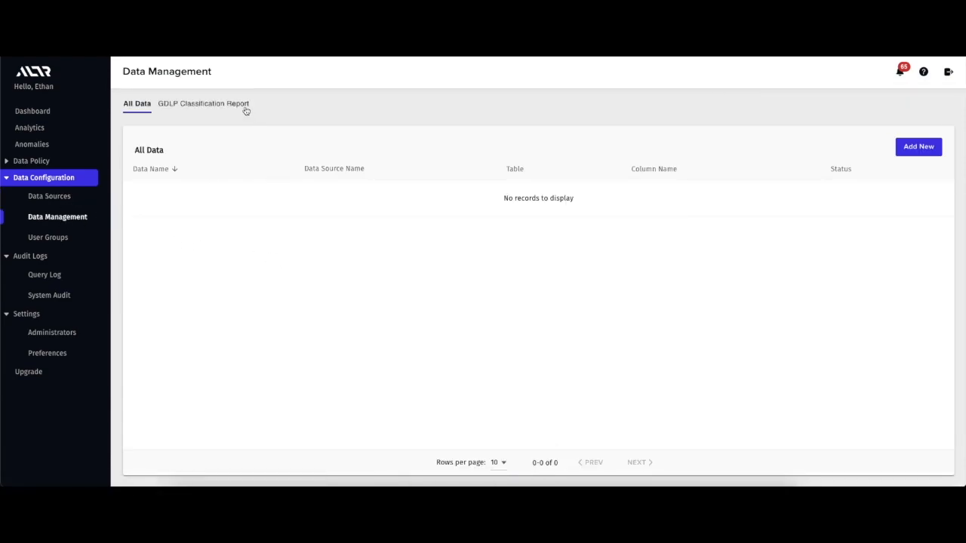
left_click(245, 109)
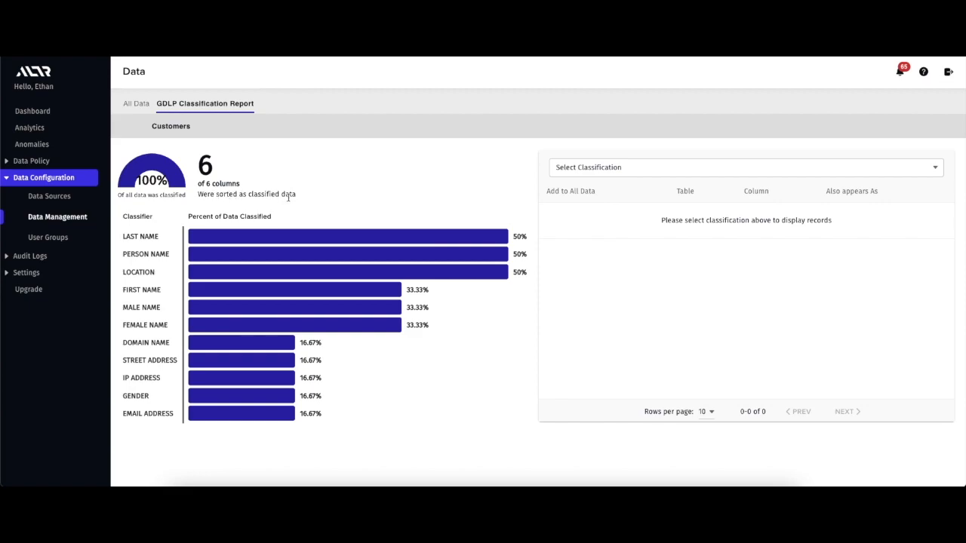
left_click(193, 240)
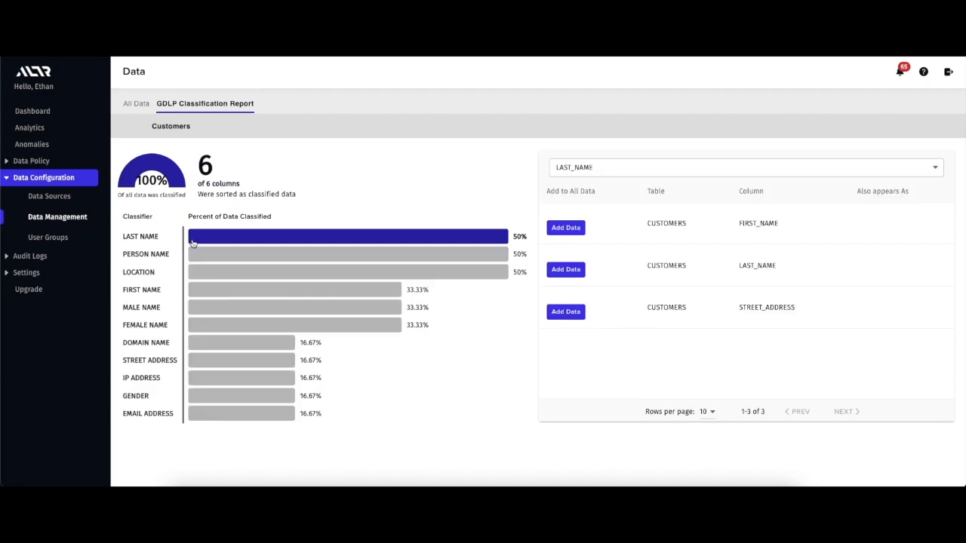
left_click(207, 254)
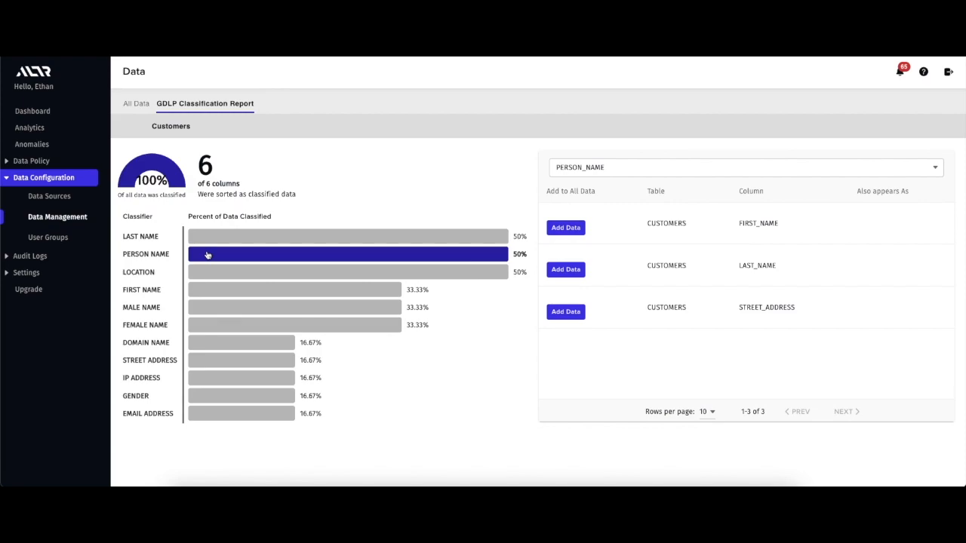
left_click(210, 379)
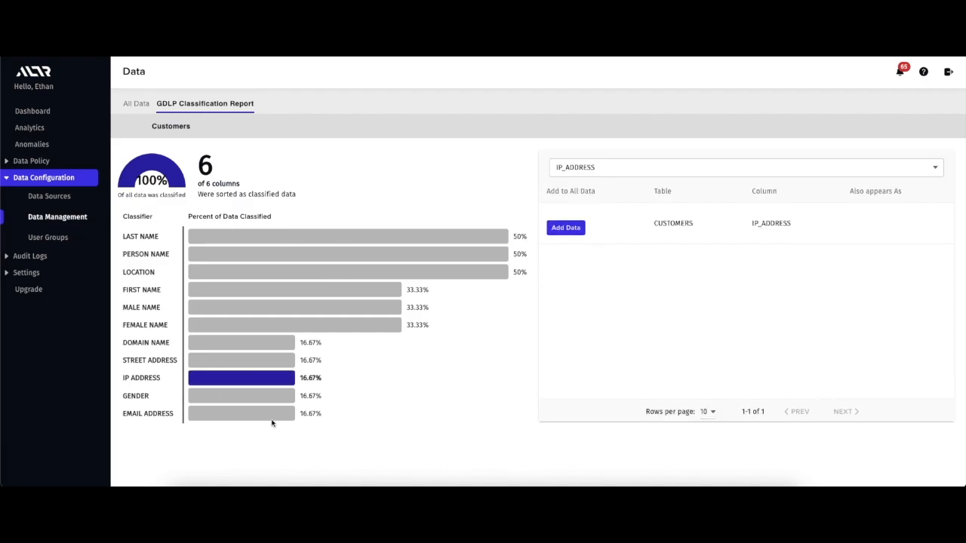
Add the CUSTOMERS table's EMAIL column from the email address classification to the governed data and view all data.
left_click(250, 413)
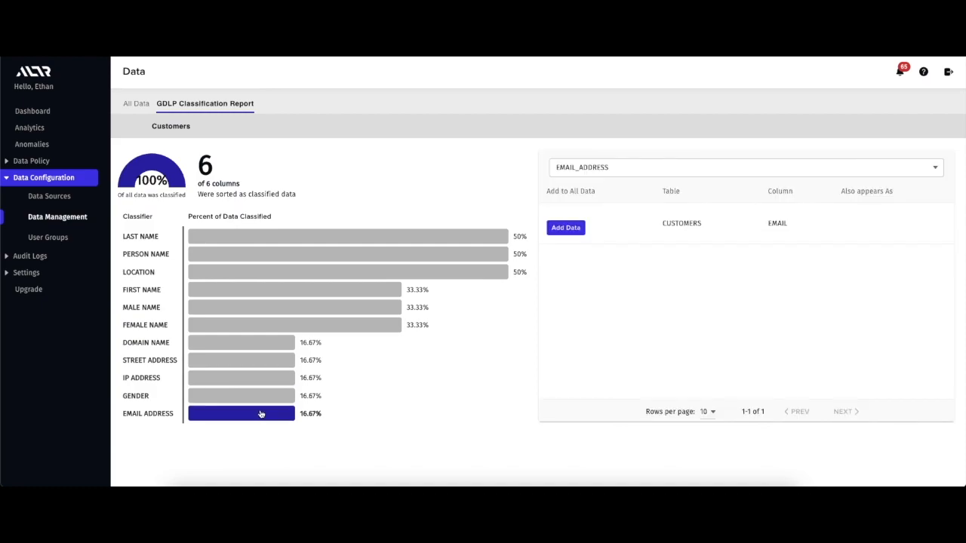
left_click(563, 228)
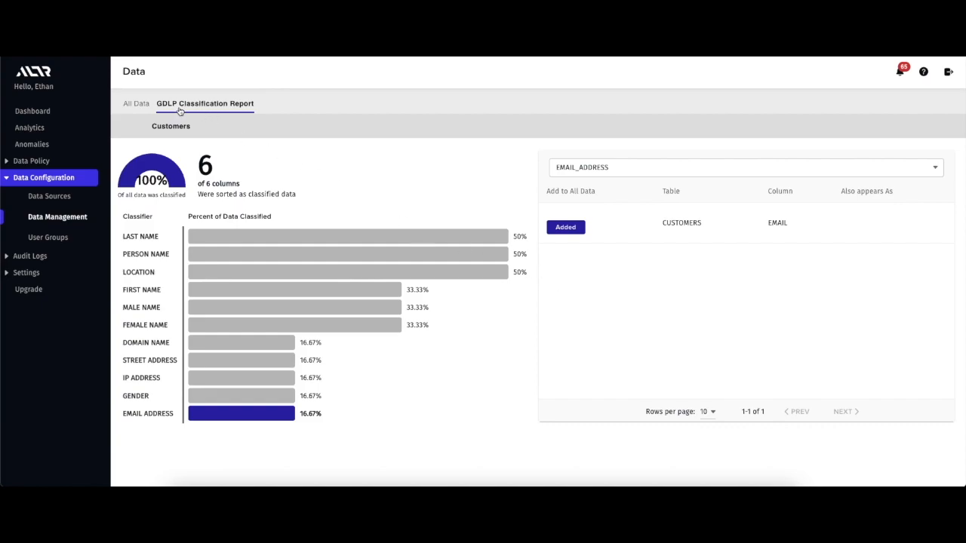
left_click(139, 104)
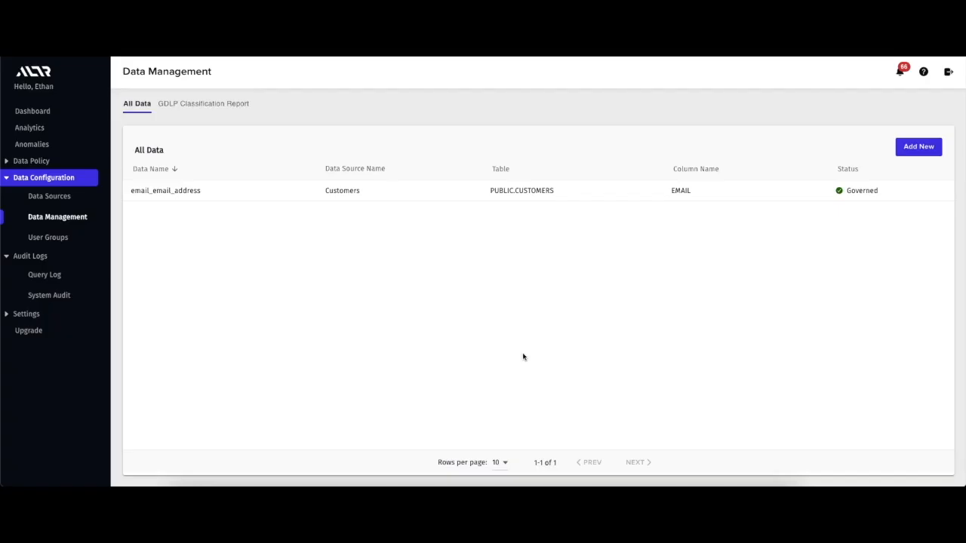
Open the query log and look through the recorded query summaries.
left_click(46, 276)
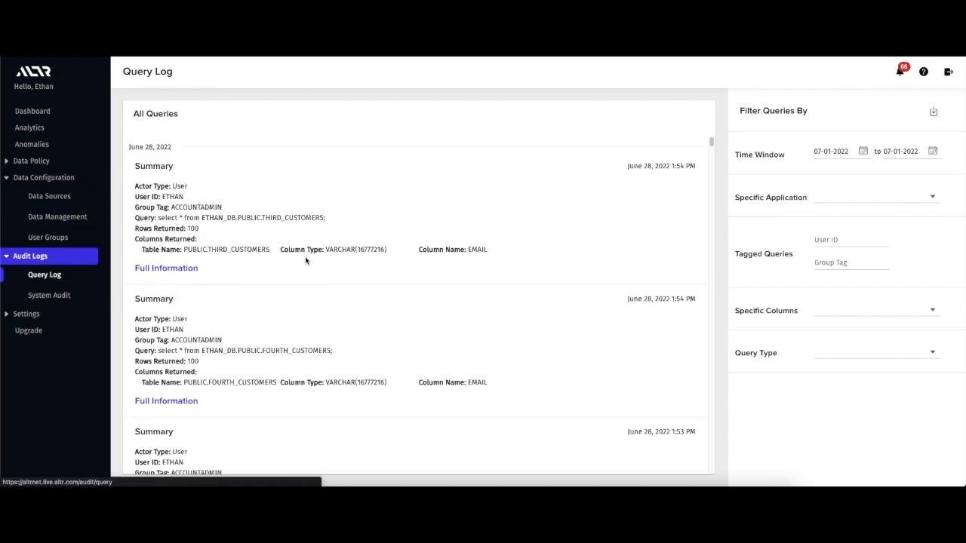
scroll(264, 227, "down", 1)
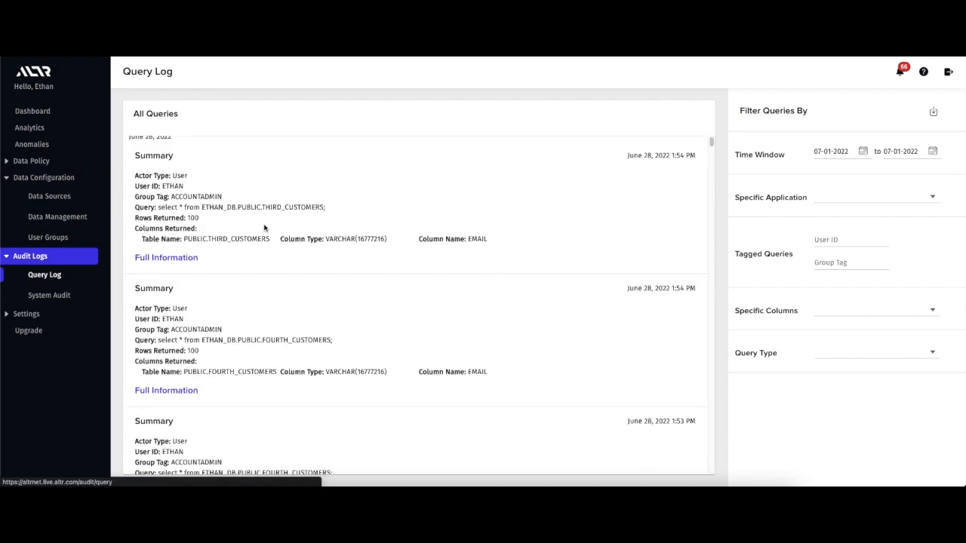
scroll(265, 227, "down", 3)
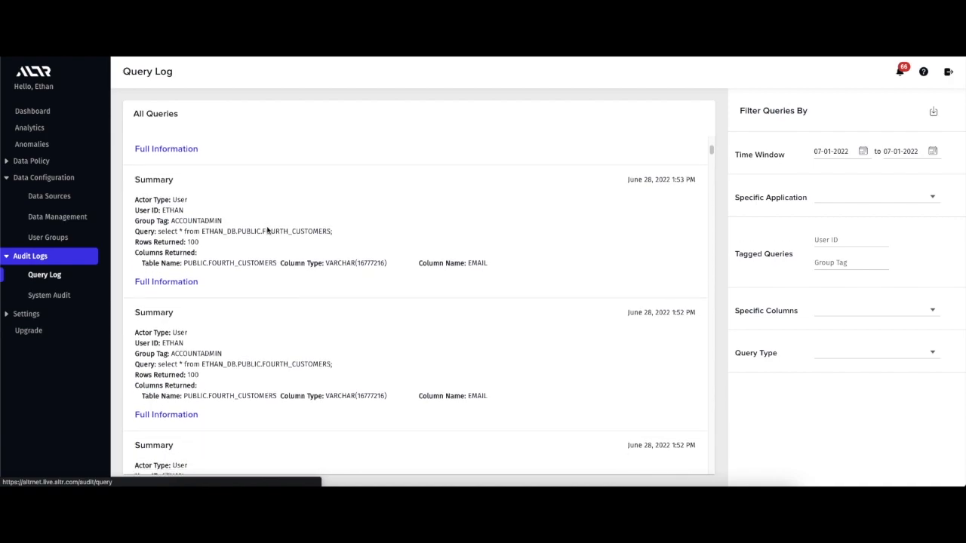
scroll(267, 231, "down", 3)
scroll(267, 230, "up", 5)
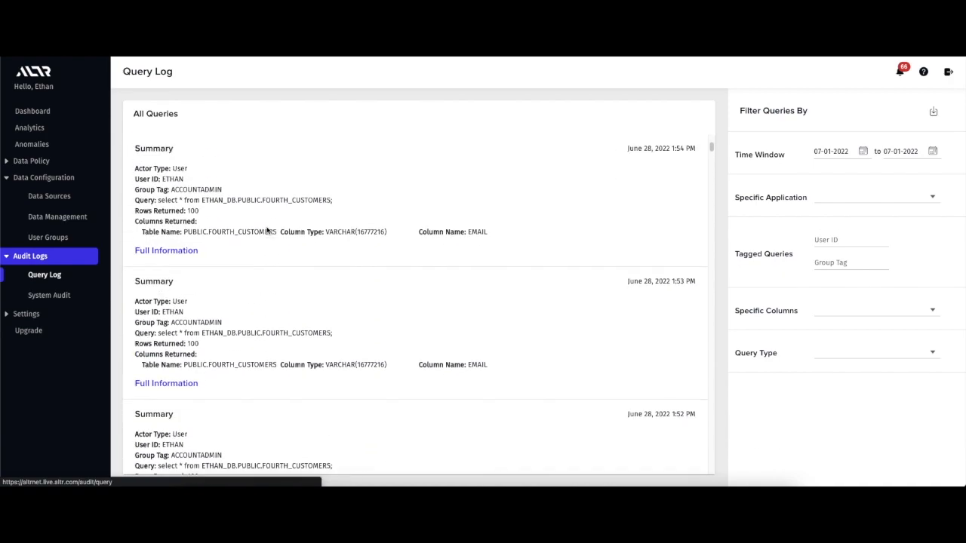
Set the query log's time window to start on 06-25-2022 and open the full information of the first query.
left_click(863, 151)
left_click(767, 226)
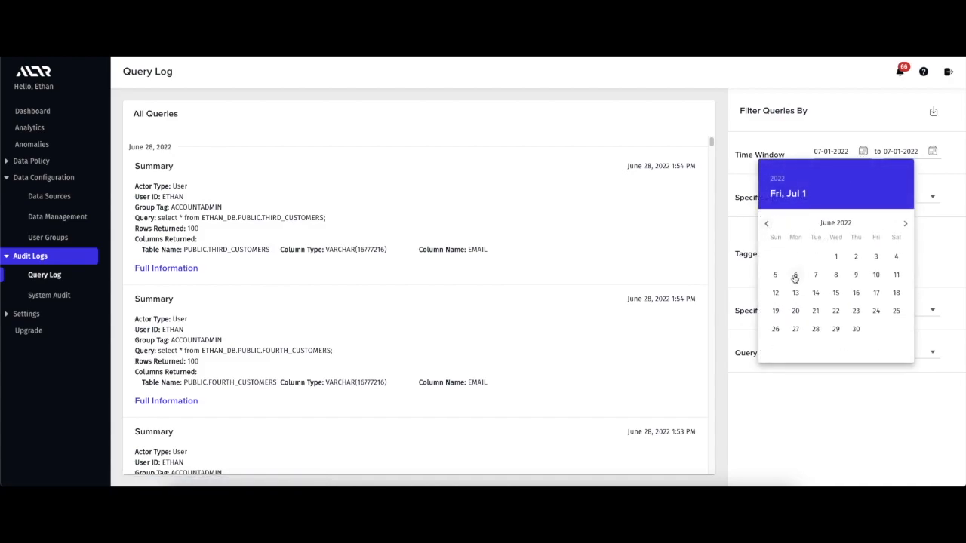
left_click(894, 311)
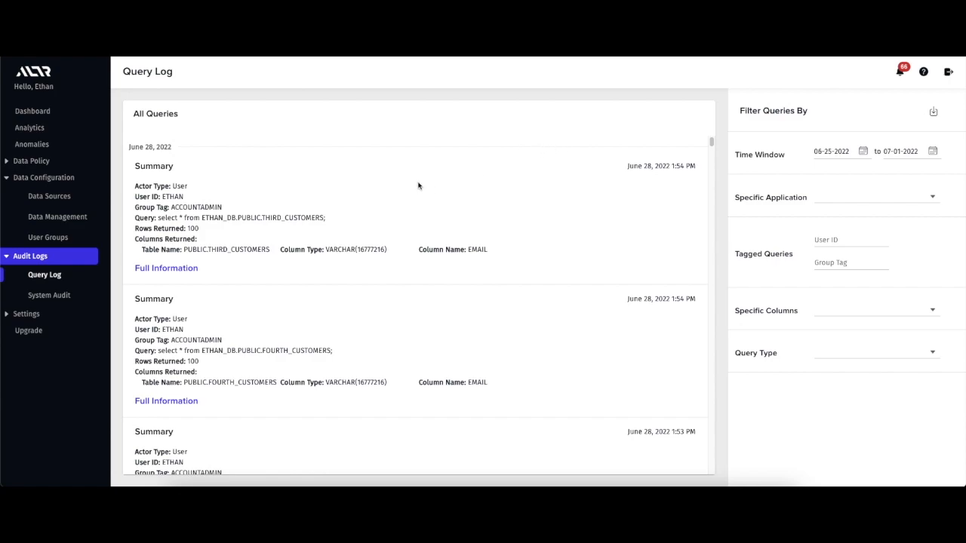
left_click(179, 270)
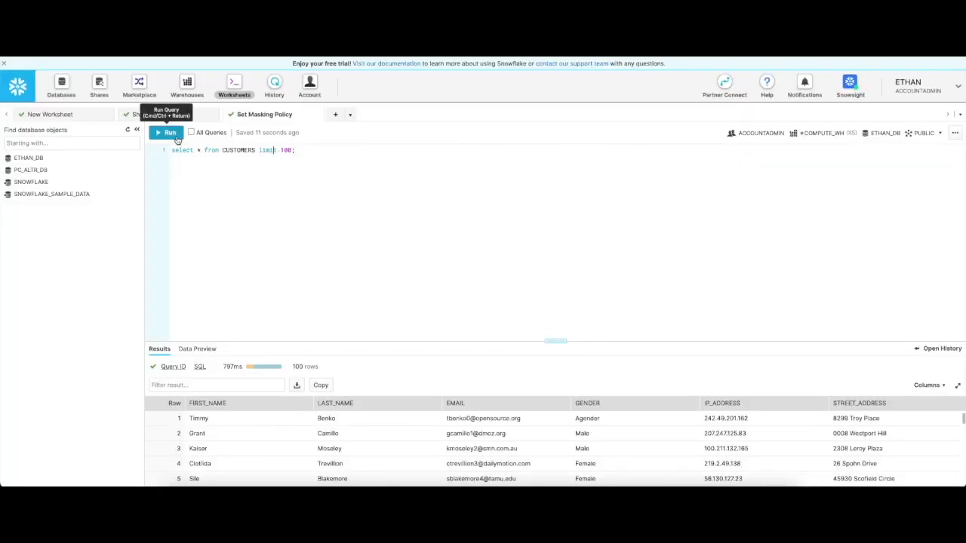
Run "select * from CUSTOMERS limit 100;" in the Snowflake worksheet and examine the first row's email value.
left_click(164, 133)
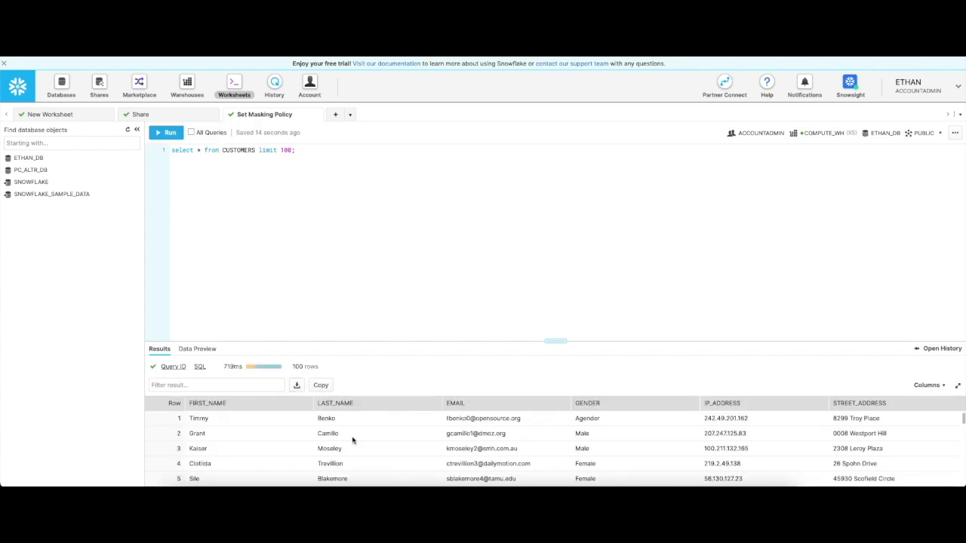
left_click_drag(446, 417, 515, 417)
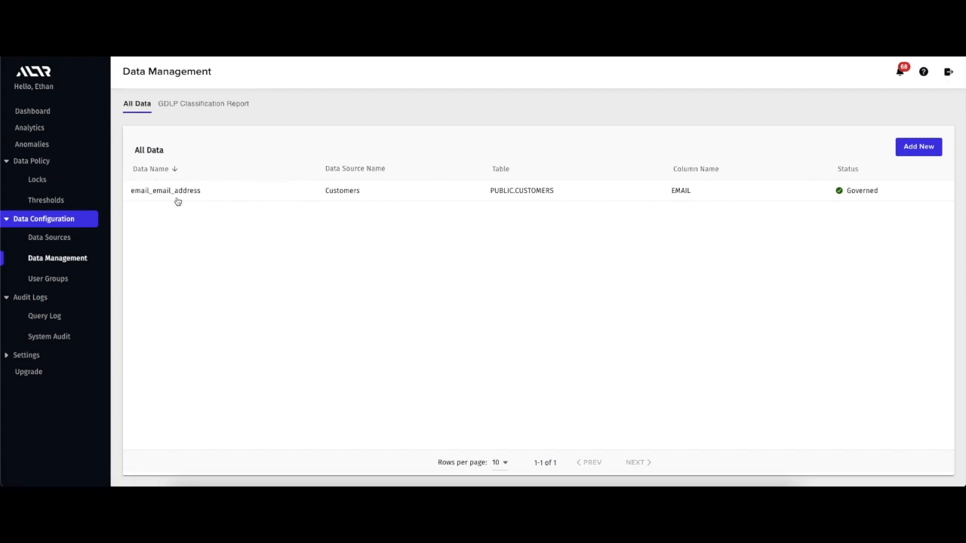
Switch to ALTR's locks and begin a new lock named Email Lock for the ACCOUNTADMIN user group.
left_click(44, 181)
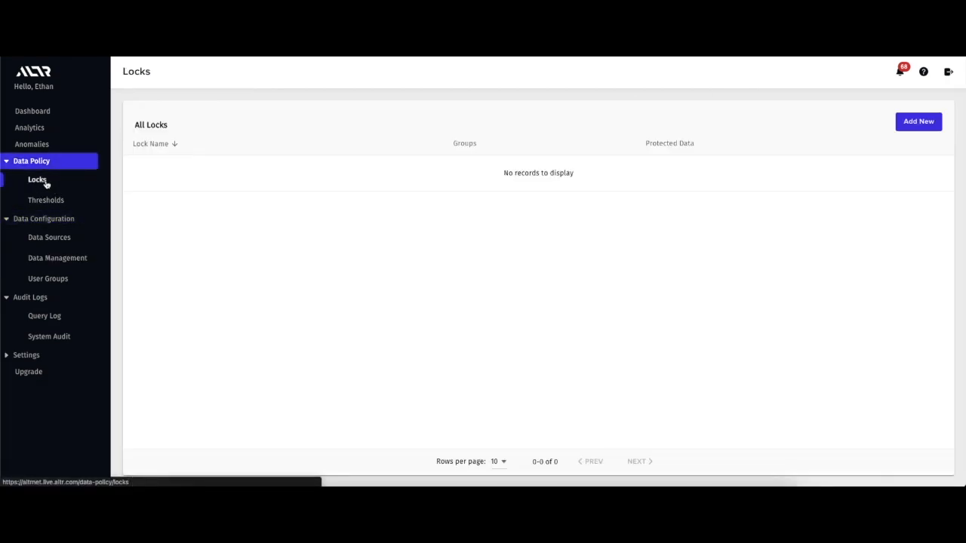
left_click(913, 123)
left_click(873, 159)
type("Email Lock")
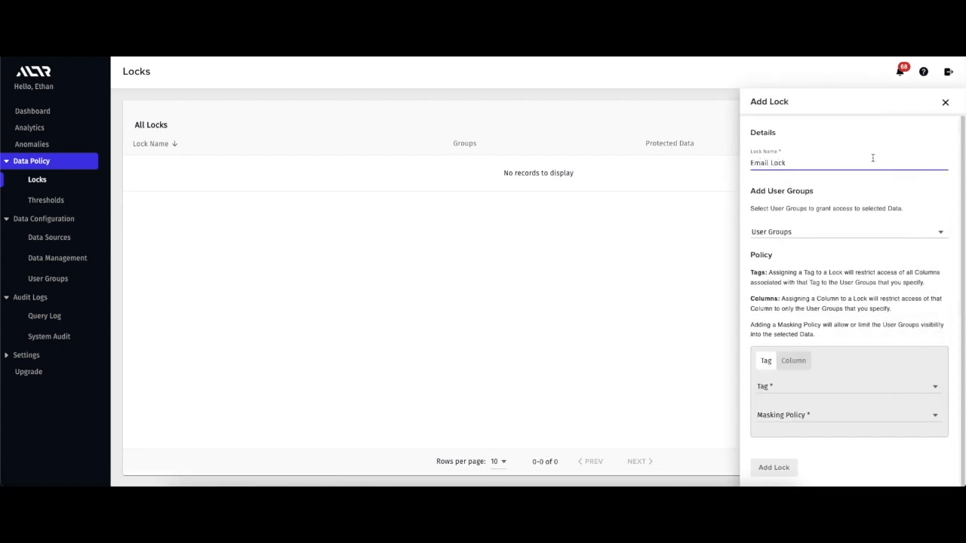
left_click(852, 225)
left_click(832, 257)
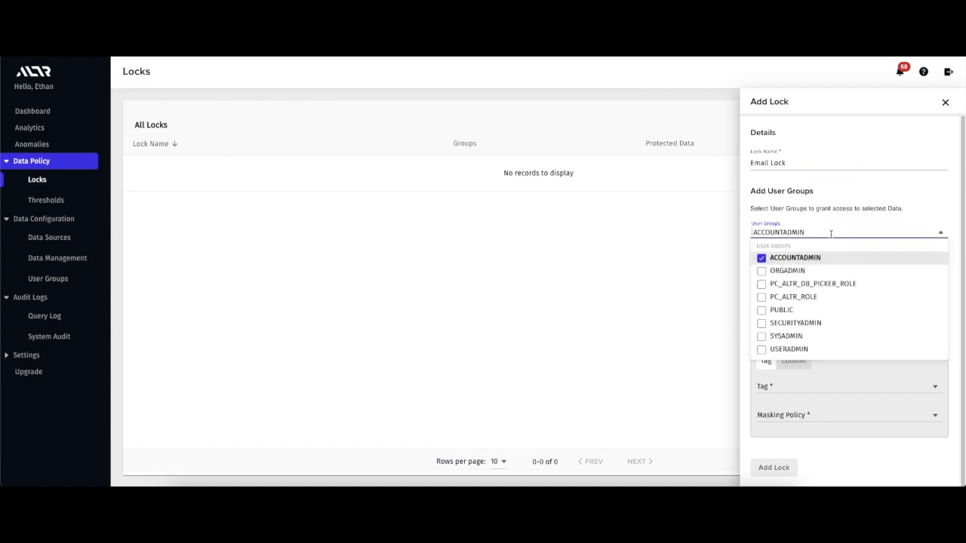
left_click(830, 233)
Assign the email_email_address column with the E-mail masking policy to the lock and add the lock.
left_click(801, 362)
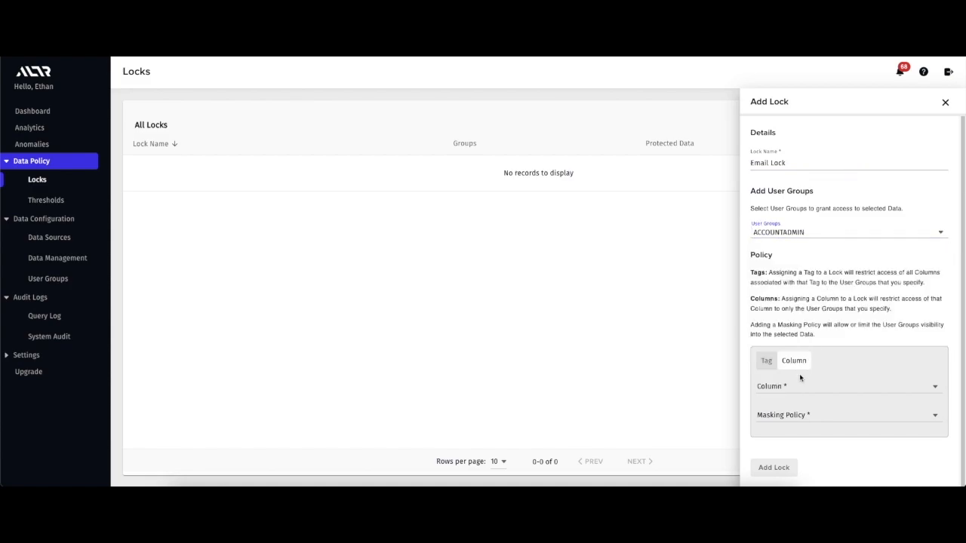
left_click(800, 386)
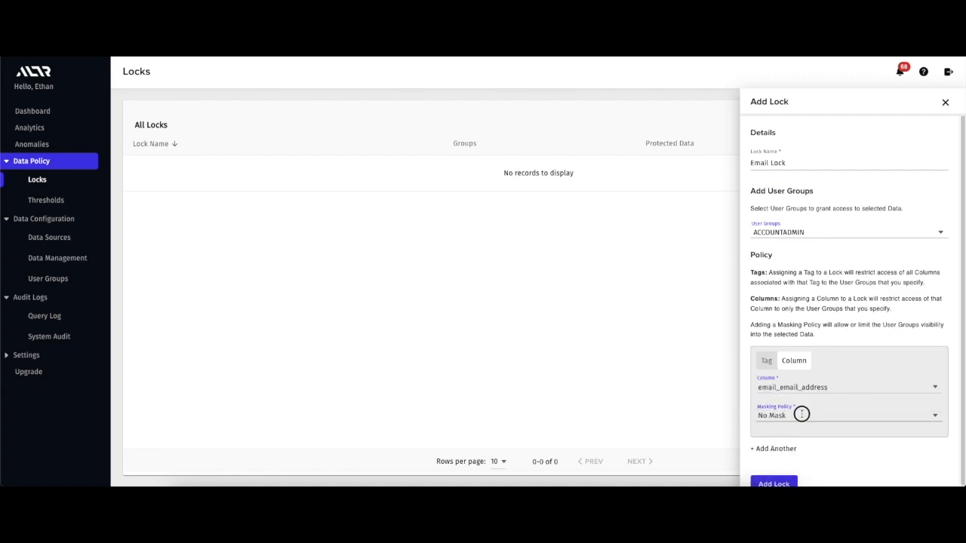
left_click(801, 414)
left_click(791, 456)
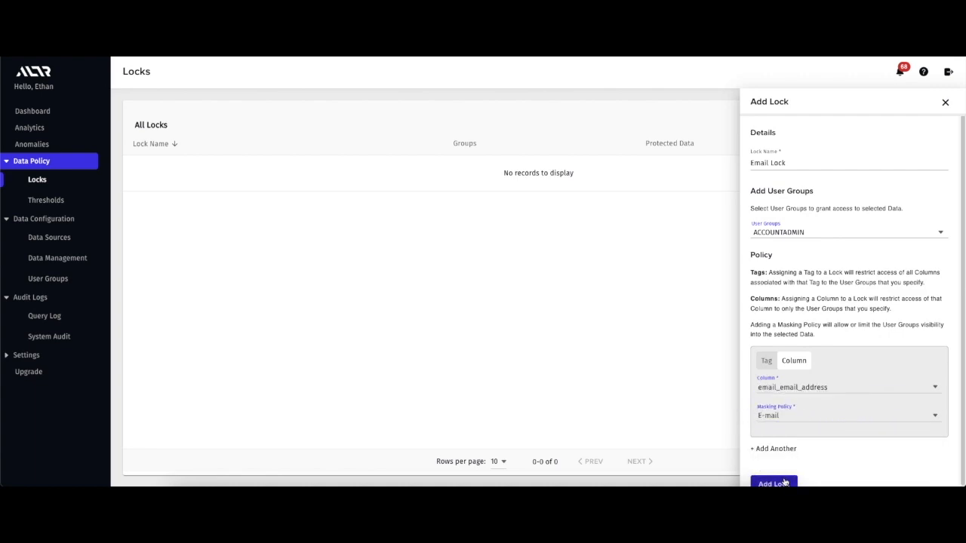
left_click(774, 484)
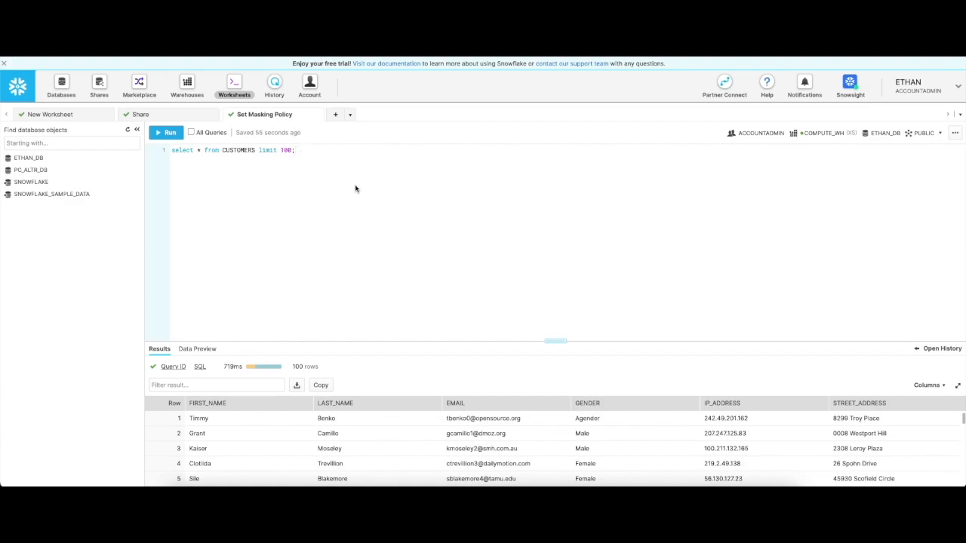
Rerun the CUSTOMERS query in the Snowflake worksheet and check how the EMAIL column is masked.
key("ctrl+Return")
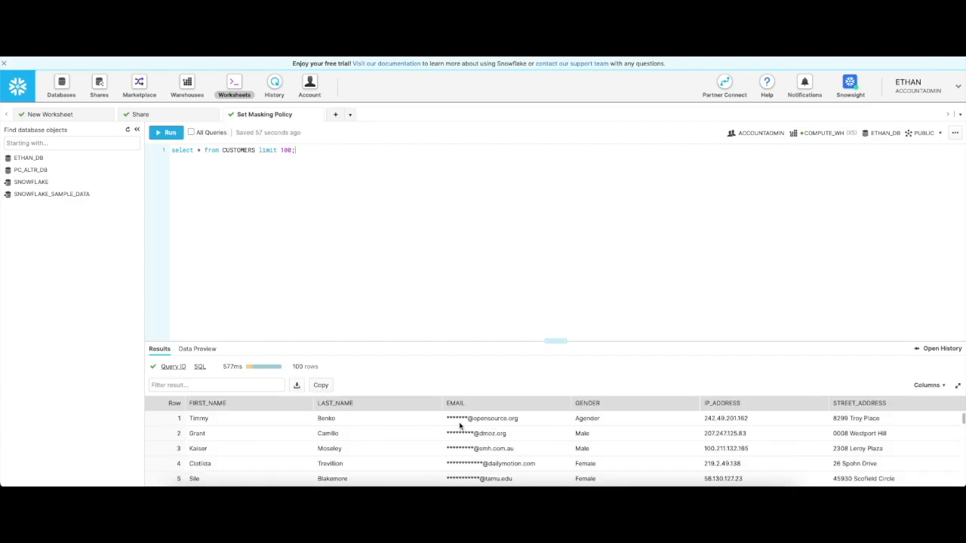
left_click_drag(445, 419, 517, 421)
left_click(521, 423)
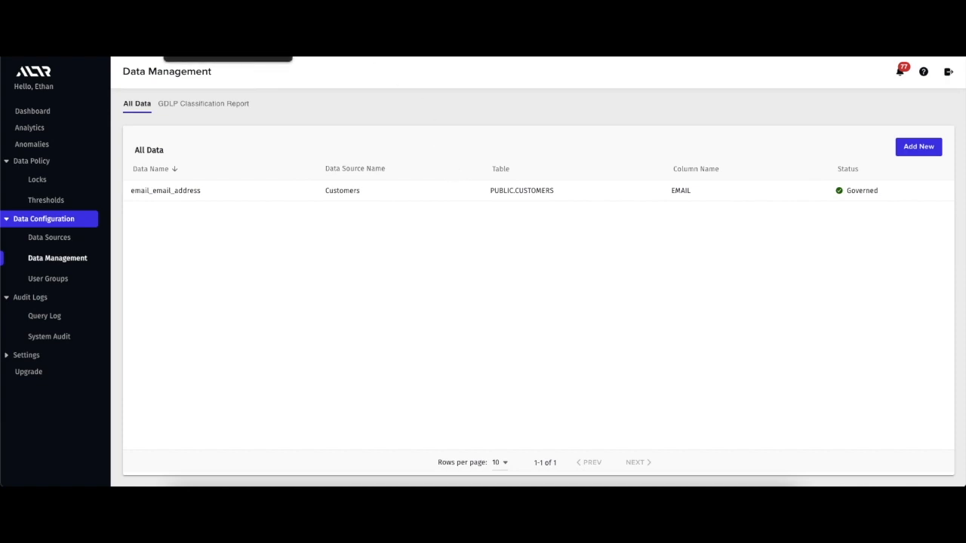
Switch to the Snowflake worksheet and run the CUSTOMERS query under the accountadmin and sysadmin roles to compare the EMAIL values.
left_click(226, 30)
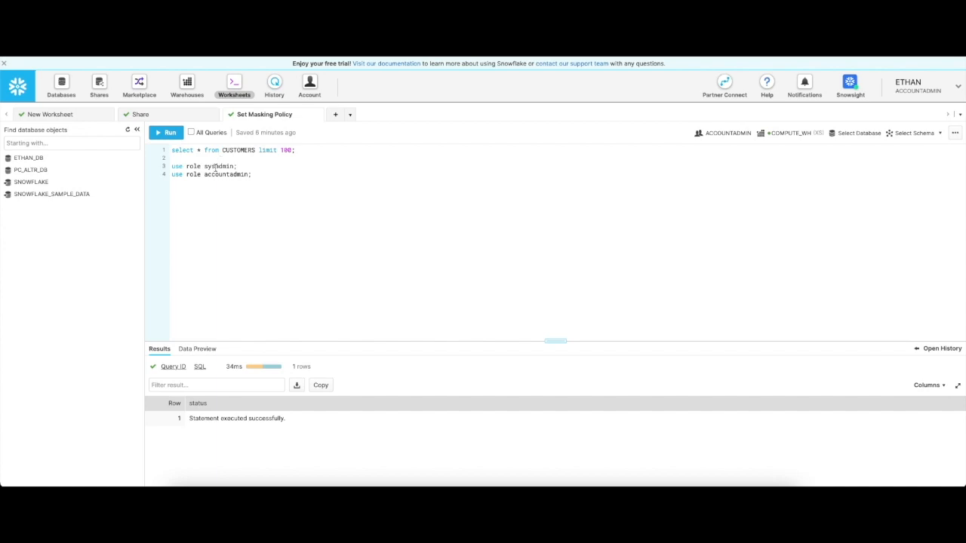
left_click(166, 133)
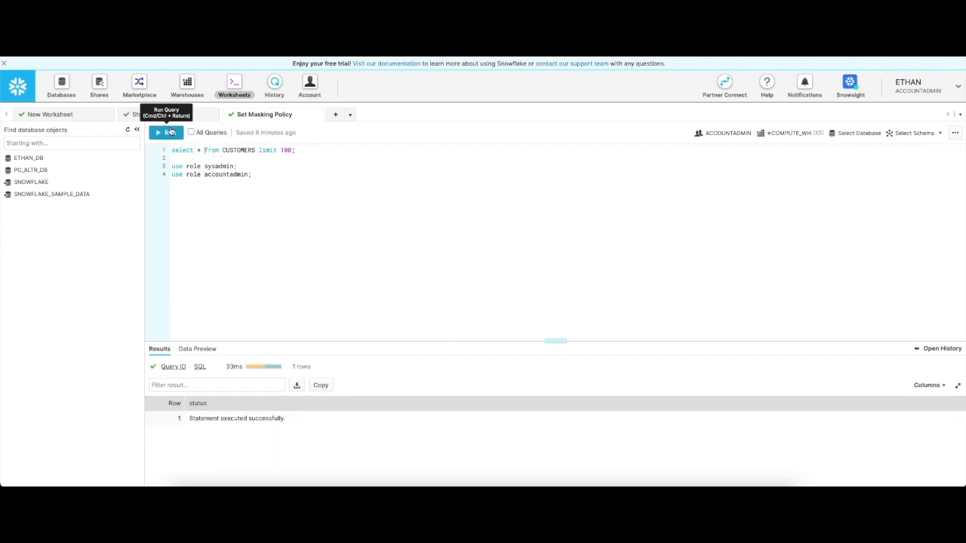
left_click(169, 133)
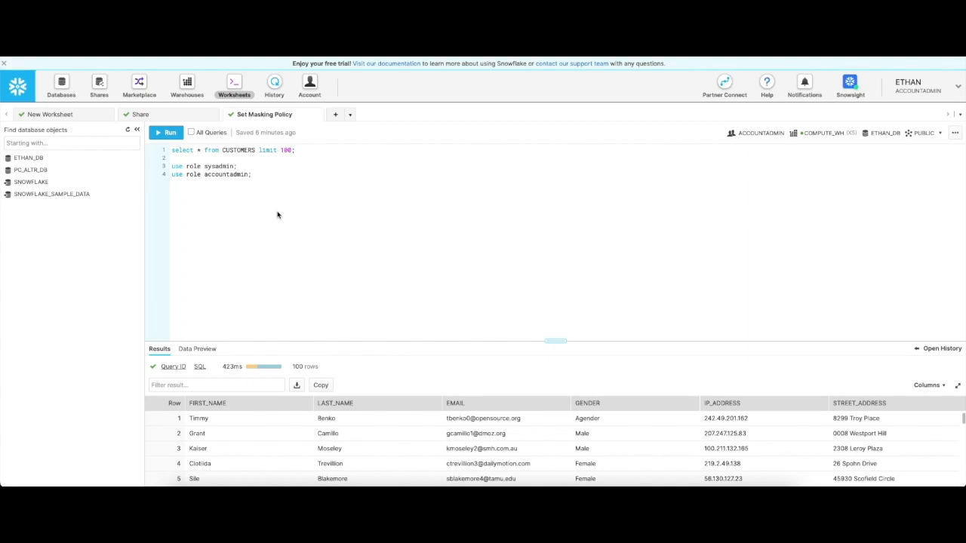
left_click(168, 132)
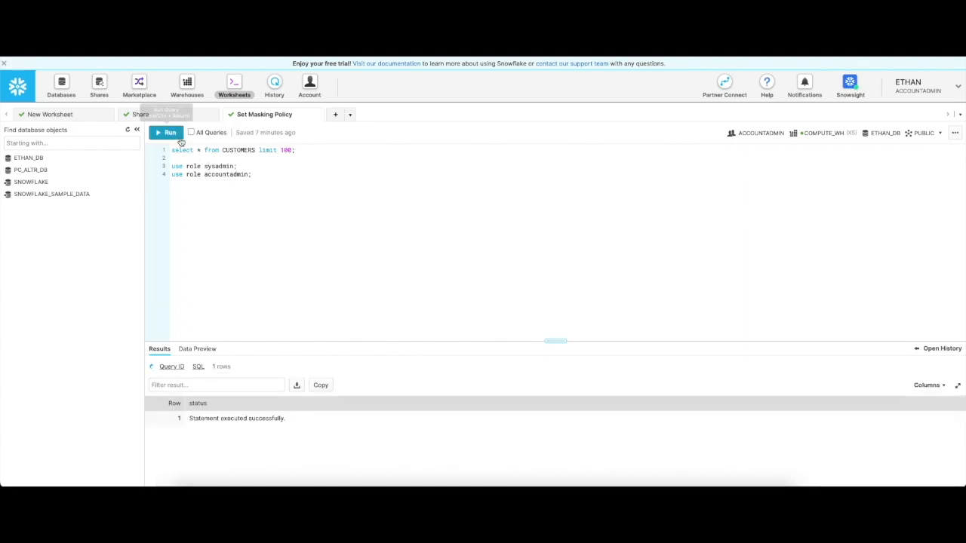
left_click(166, 132)
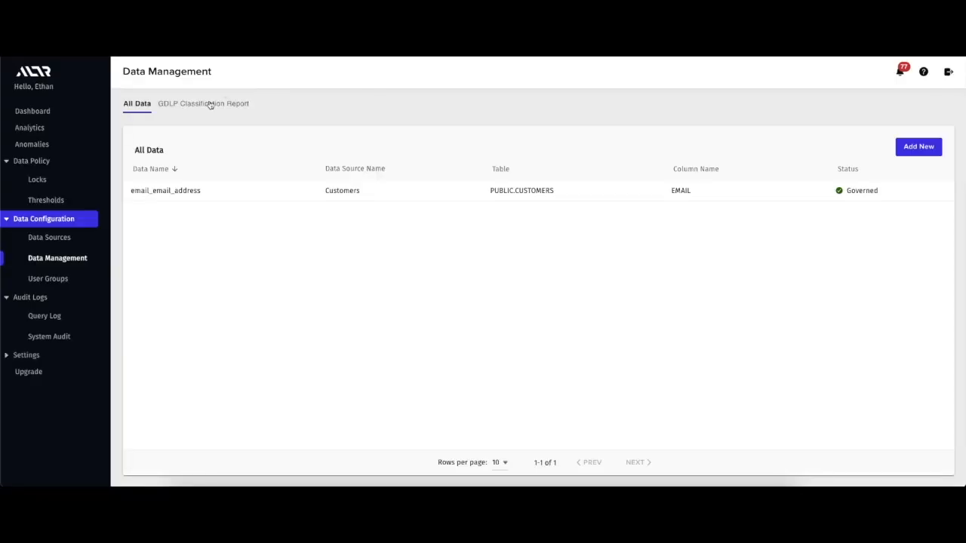
Switch to ALTR's locks and begin a new lock named Email Plain text access for the ACCOUNTADMIN user group.
left_click(50, 182)
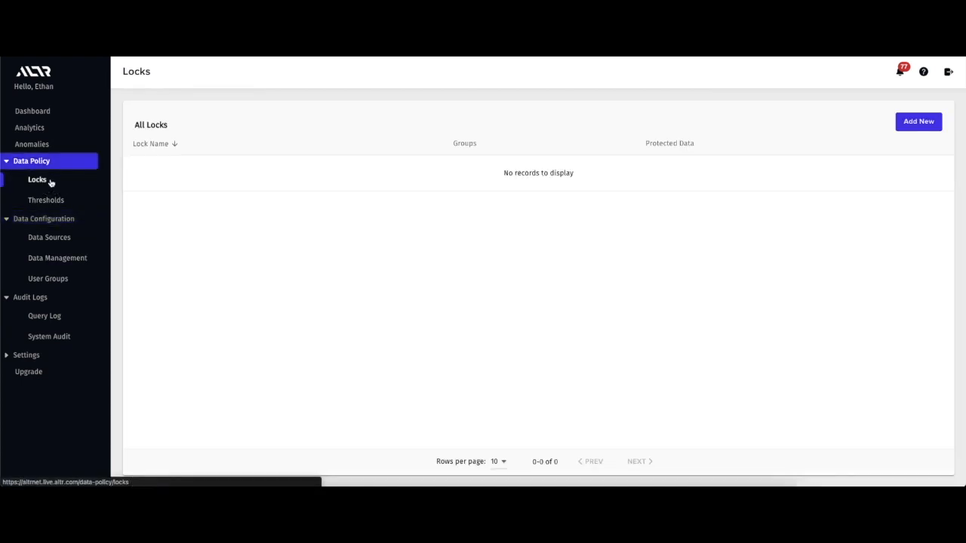
left_click(911, 122)
left_click(822, 157)
type("Email")
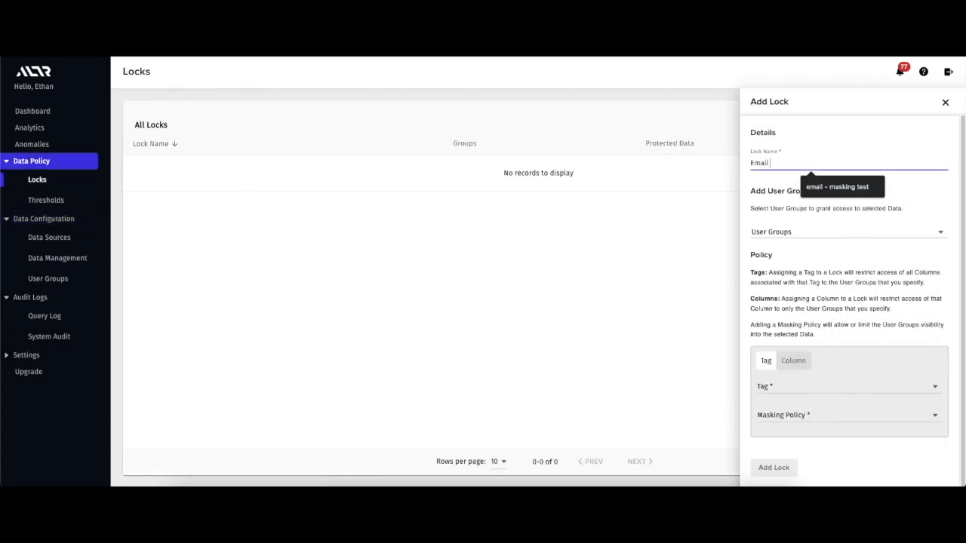
type(" Plain text access")
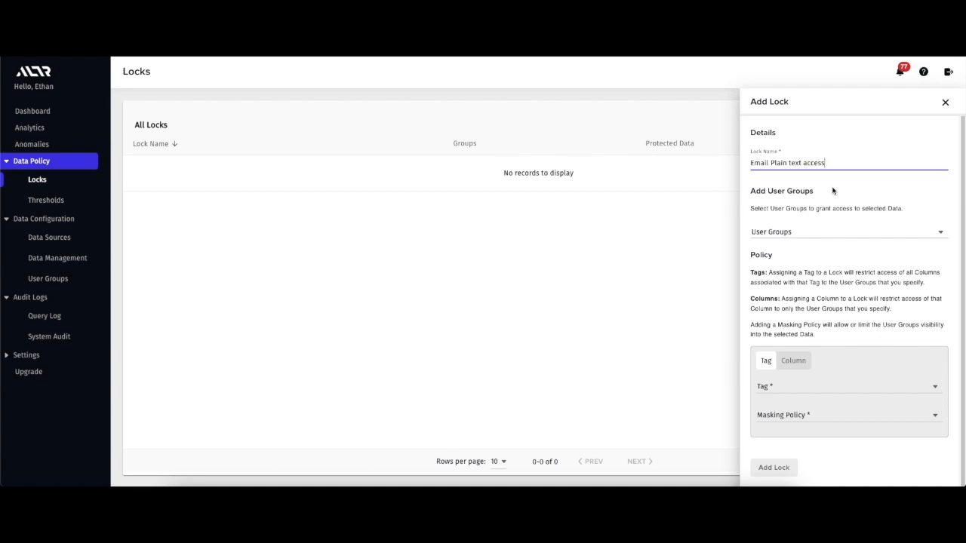
left_click(807, 232)
left_click(800, 257)
left_click(809, 231)
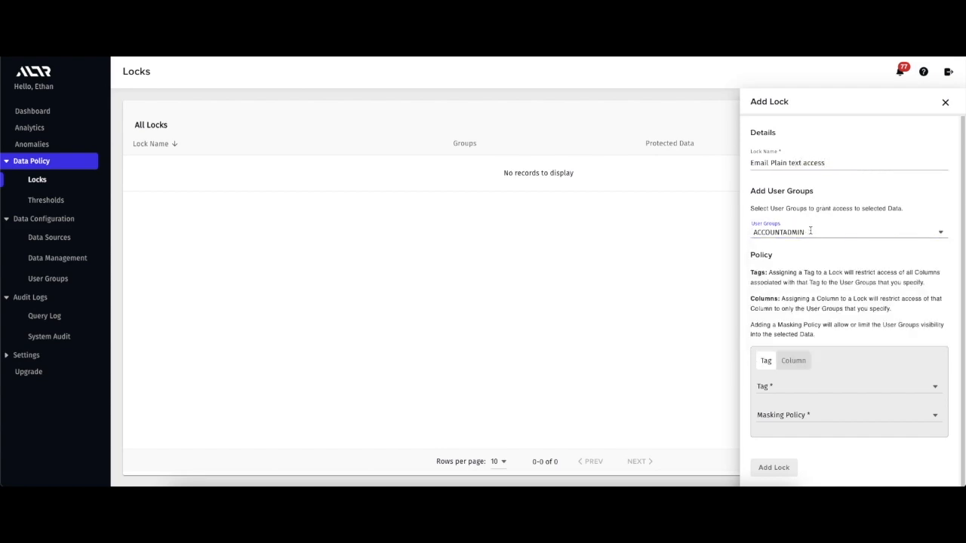
Assign the email_email_address column with the No Mask policy to the lock and add the lock.
left_click(798, 358)
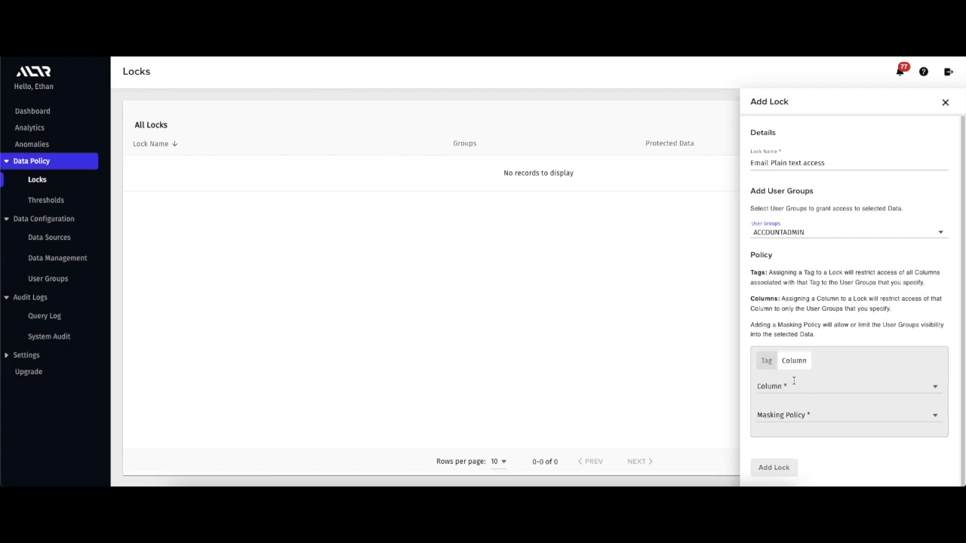
left_click(791, 387)
left_click(790, 403)
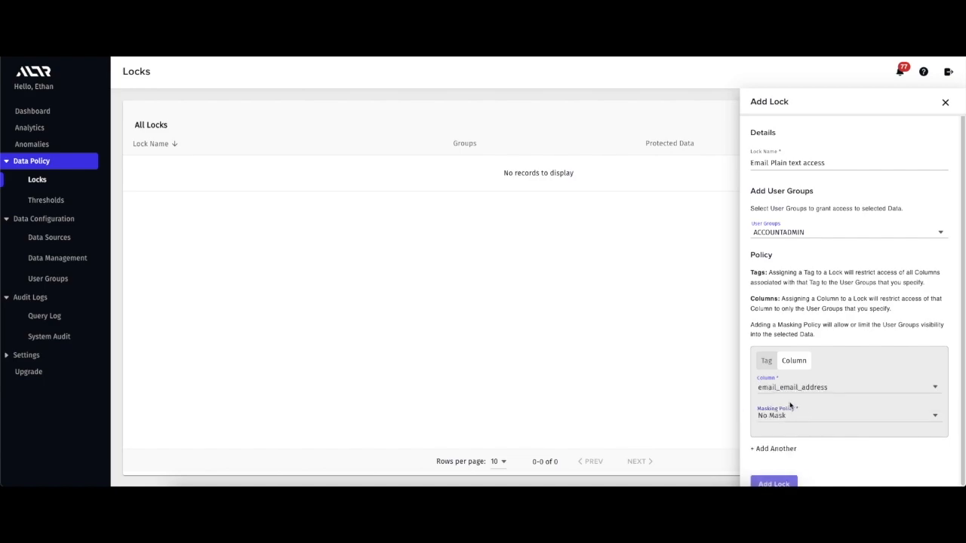
scroll(794, 423, "down", 1)
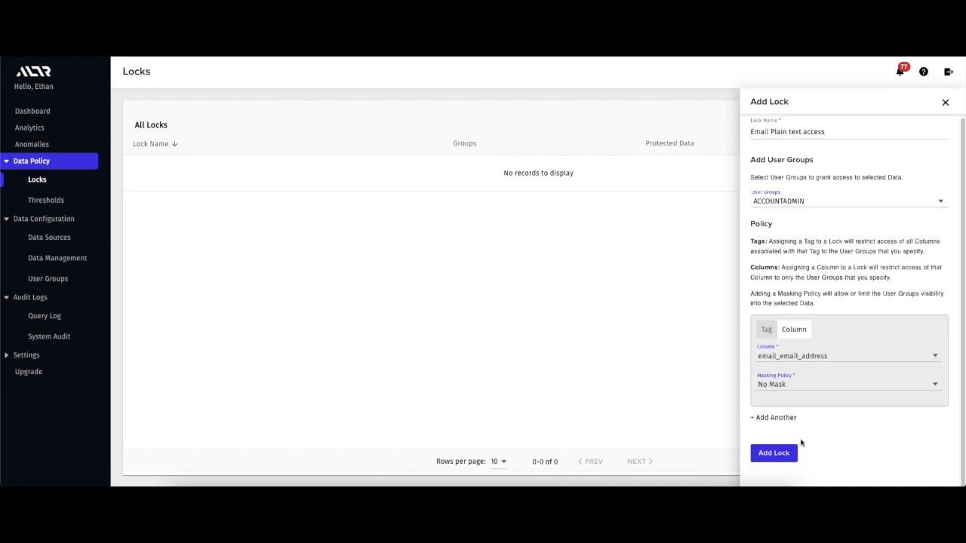
left_click(796, 453)
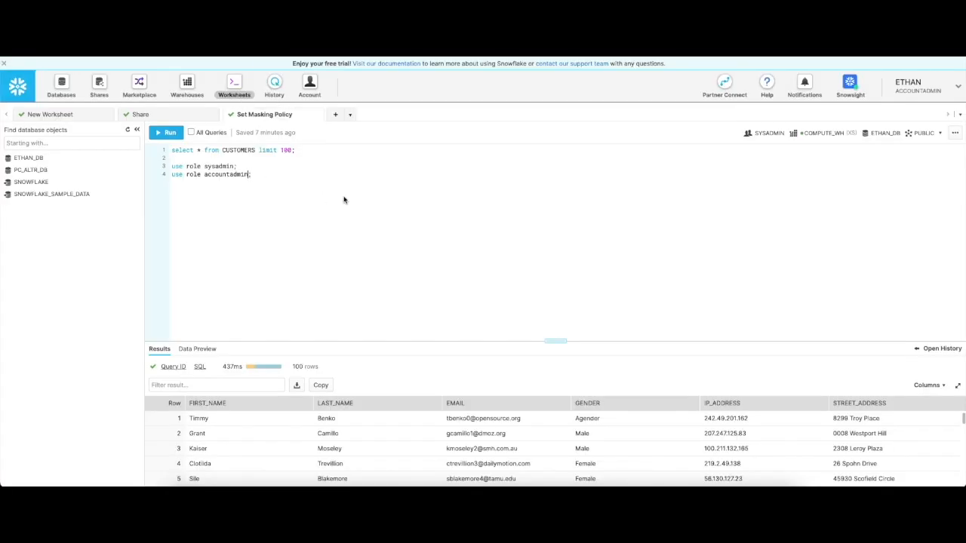
Return to the Snowflake worksheet and rerun the CUSTOMERS query as accountadmin and as sysadmin to check each role's email access.
left_click(165, 133)
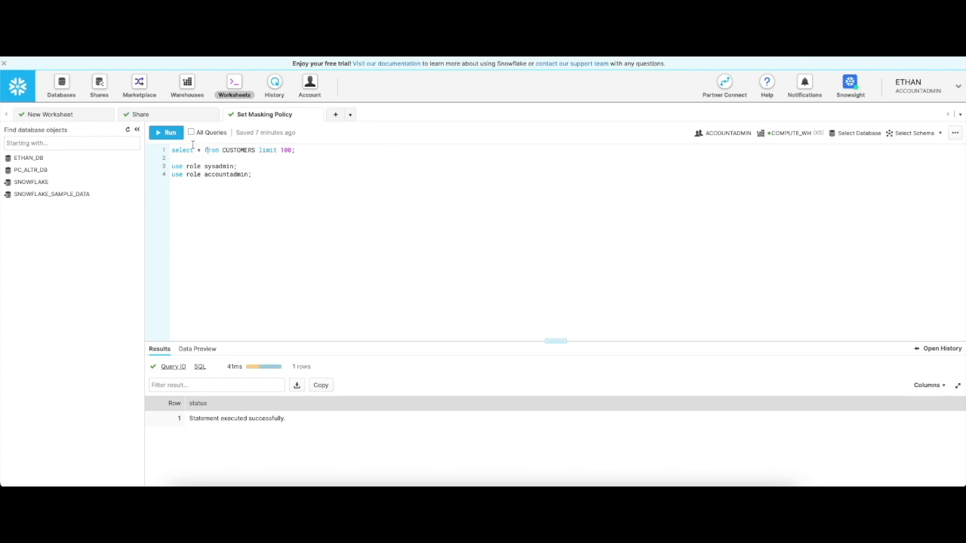
left_click(167, 132)
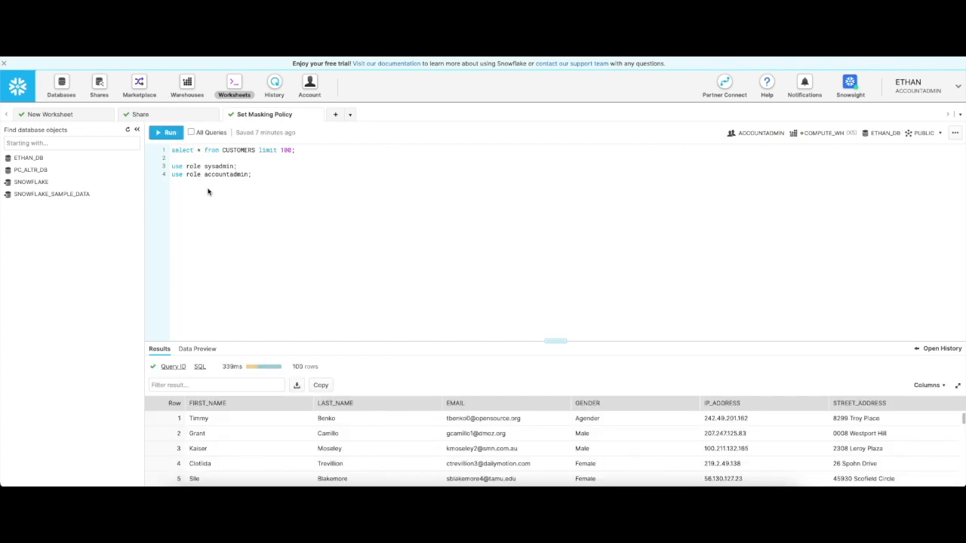
left_click(204, 167)
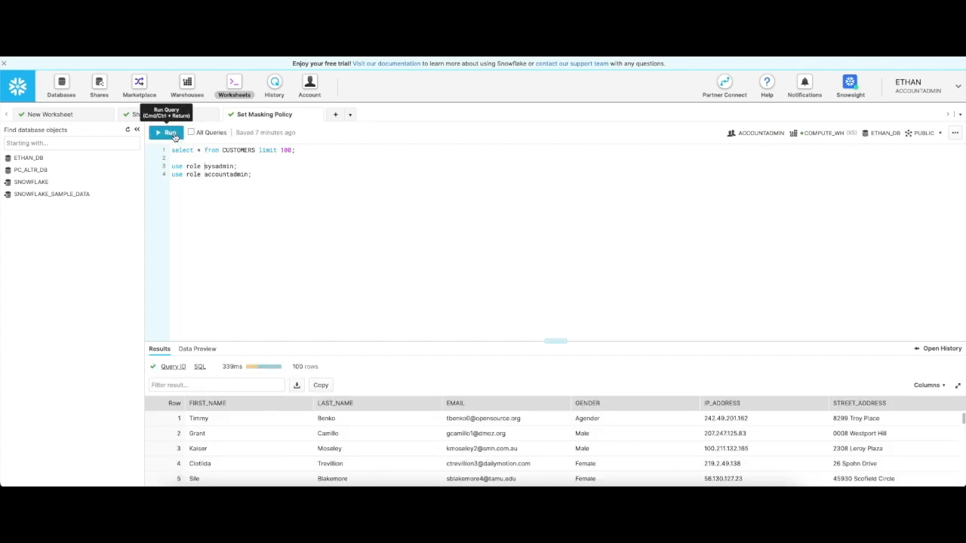
left_click(173, 135)
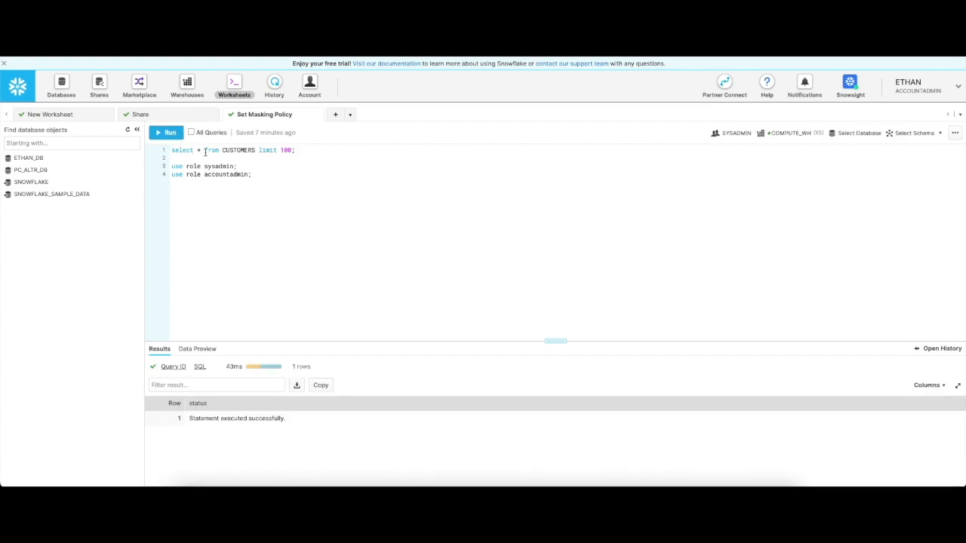
left_click(172, 136)
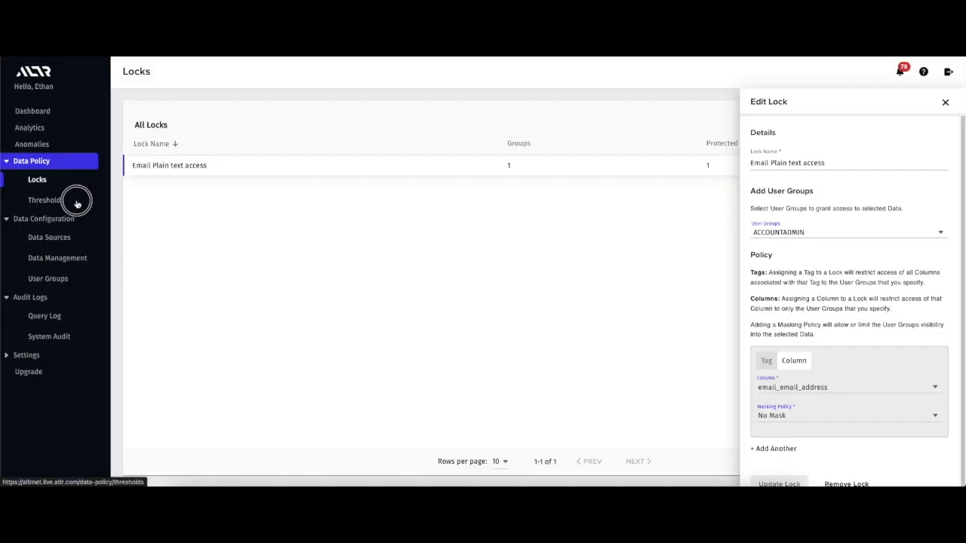
Begin a new ALTR threshold named Limit plain text access with Block as its action.
left_click(72, 199)
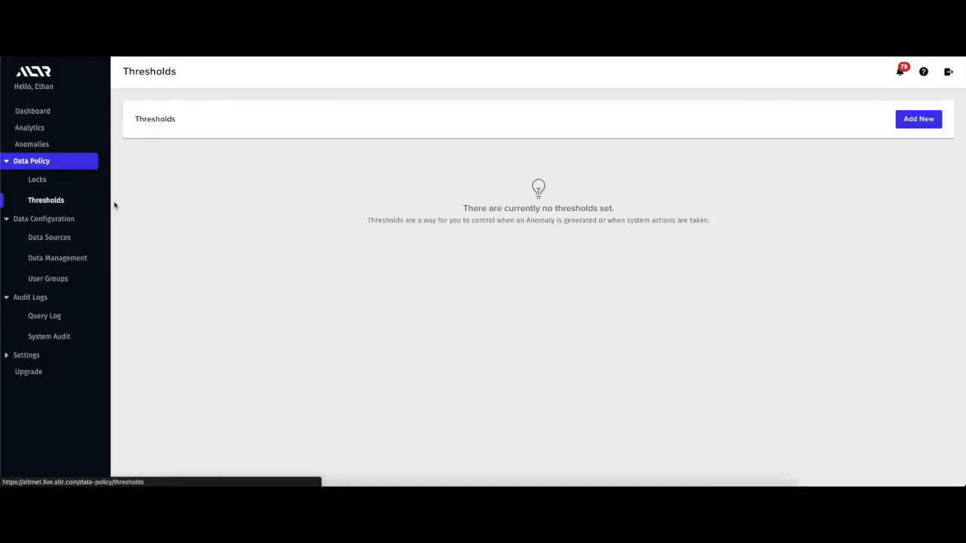
left_click(904, 124)
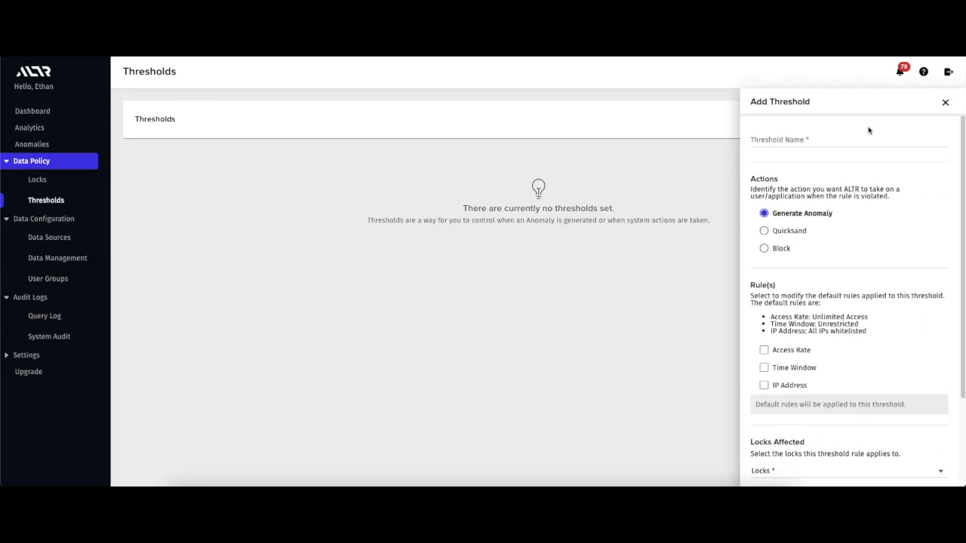
left_click(851, 140)
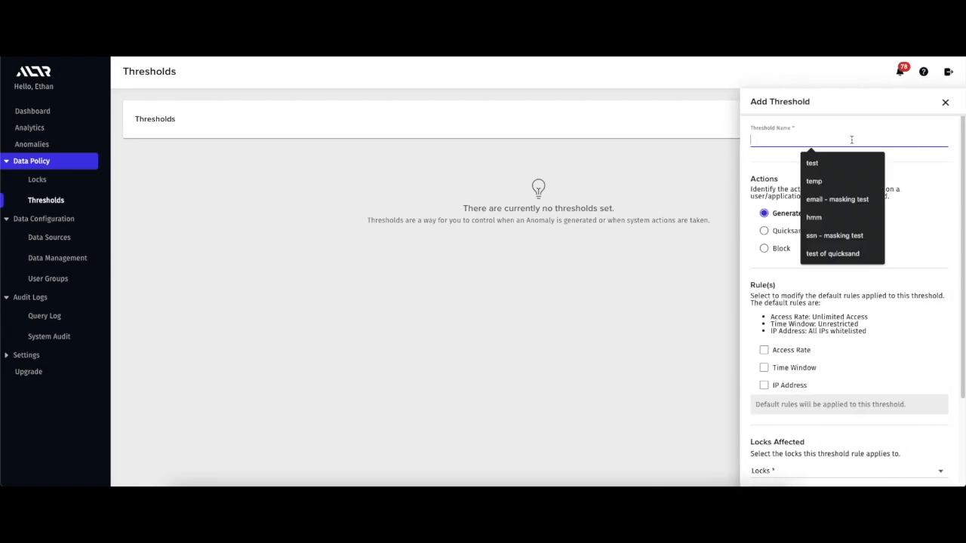
type("Limit plia")
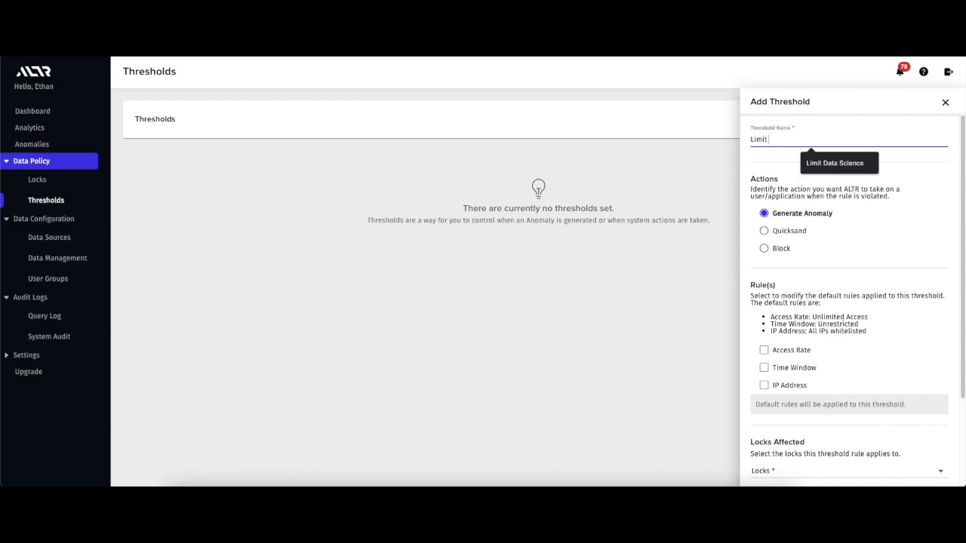
key("BackSpace")
key("BackSpace")
key("BackSpace")
type("ain text access")
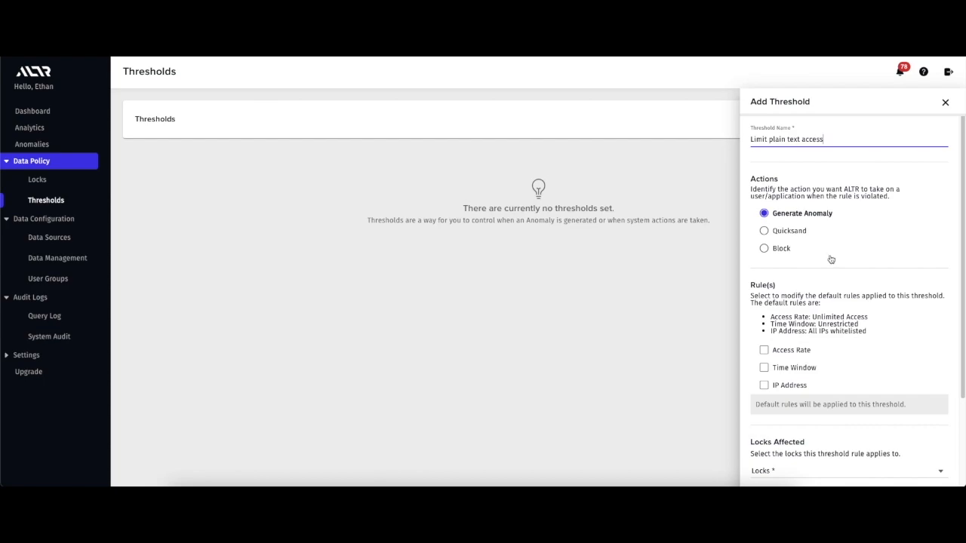
left_click(764, 251)
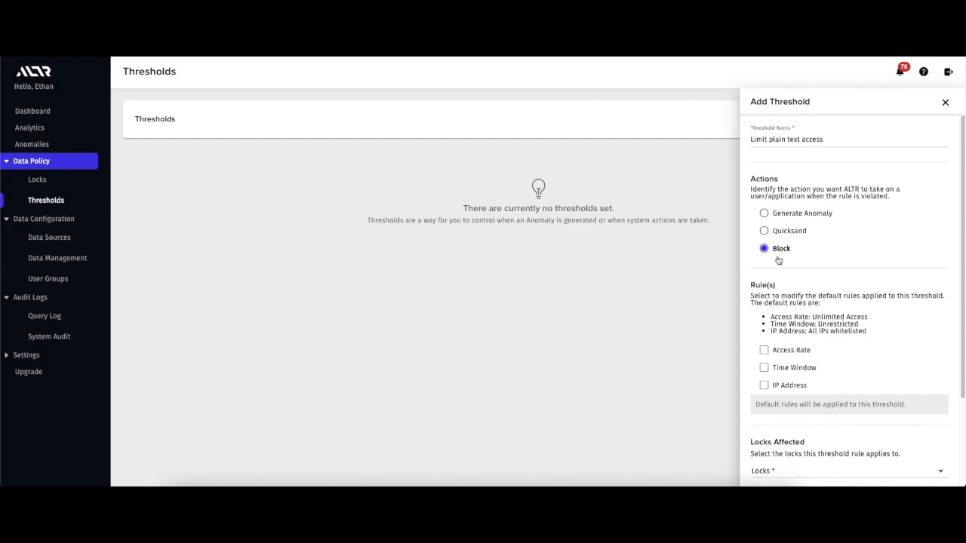
Enable the threshold's Access Rate rule with a maximum of 50 rows within every minute.
scroll(789, 274, "down", 1)
left_click(764, 327)
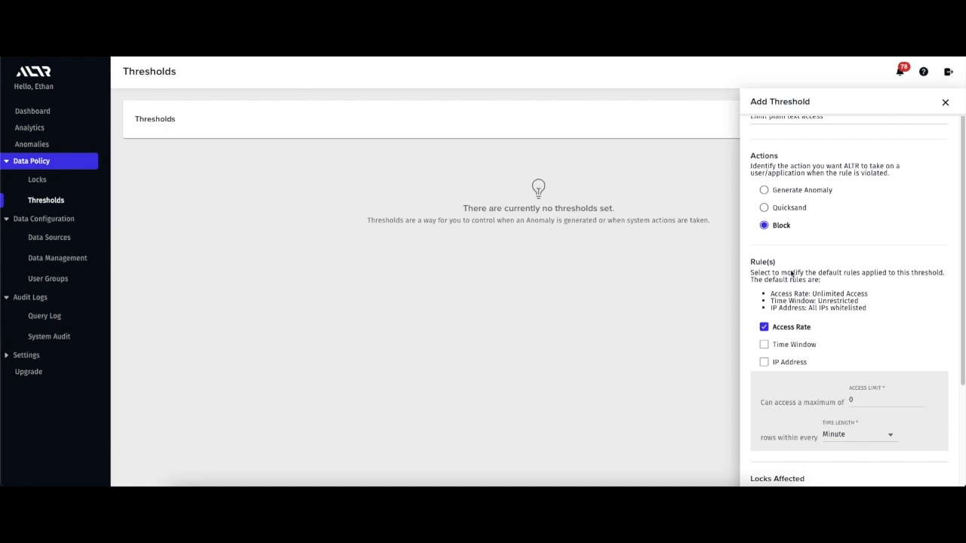
scroll(791, 273, "down", 1)
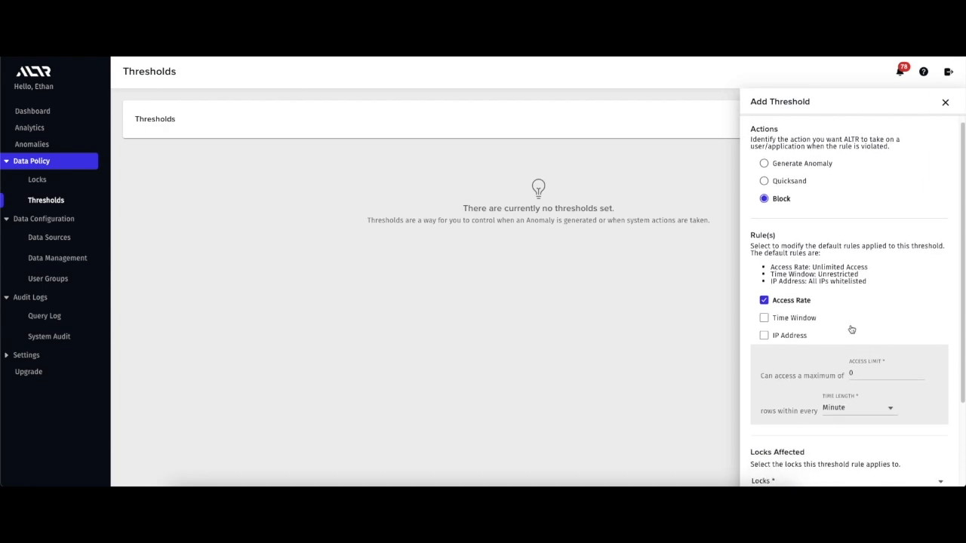
left_click(868, 370)
left_click_drag(868, 368, 847, 368)
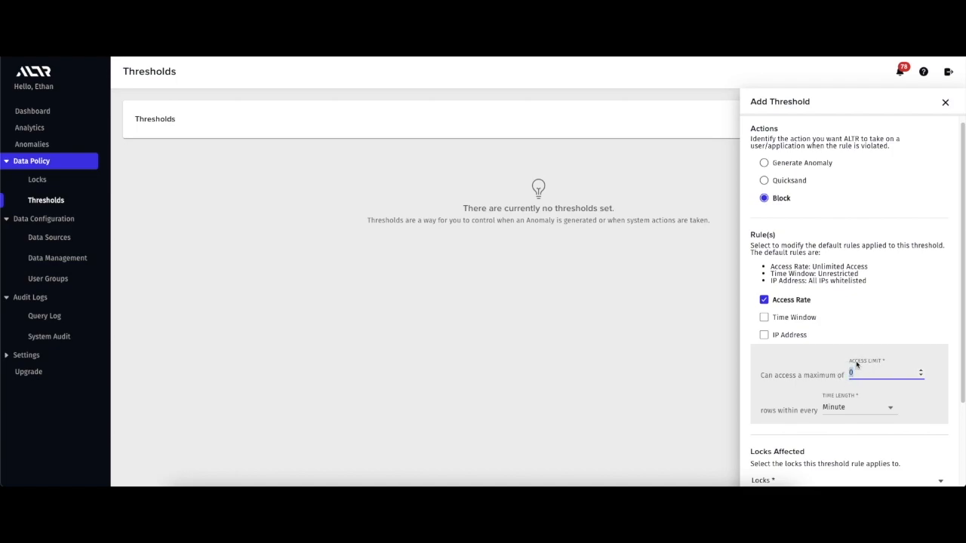
type("50")
Apply the threshold to the Email Plain text access lock and the ACCOUNTADMIN user group, and create it.
scroll(873, 353, "down", 1)
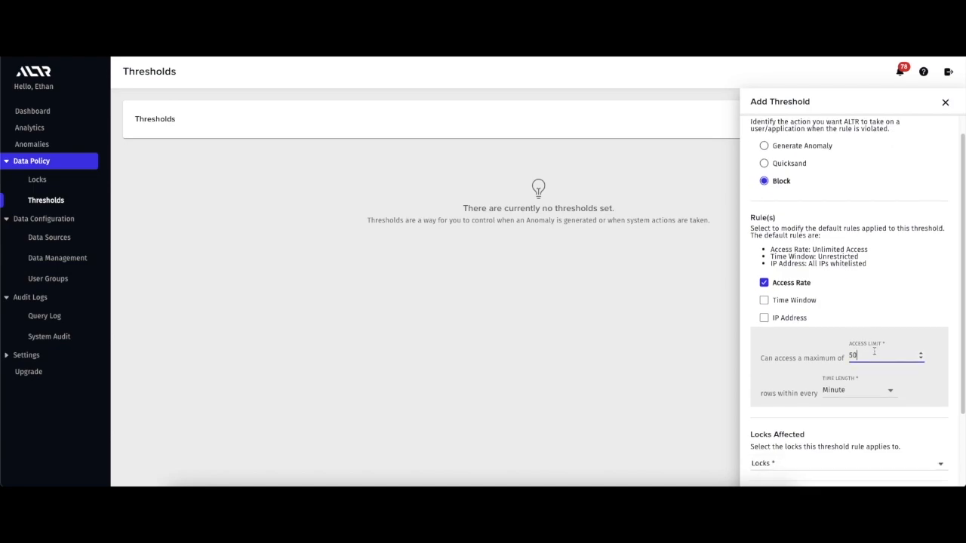
scroll(875, 355, "down", 3)
left_click(788, 330)
left_click(787, 355)
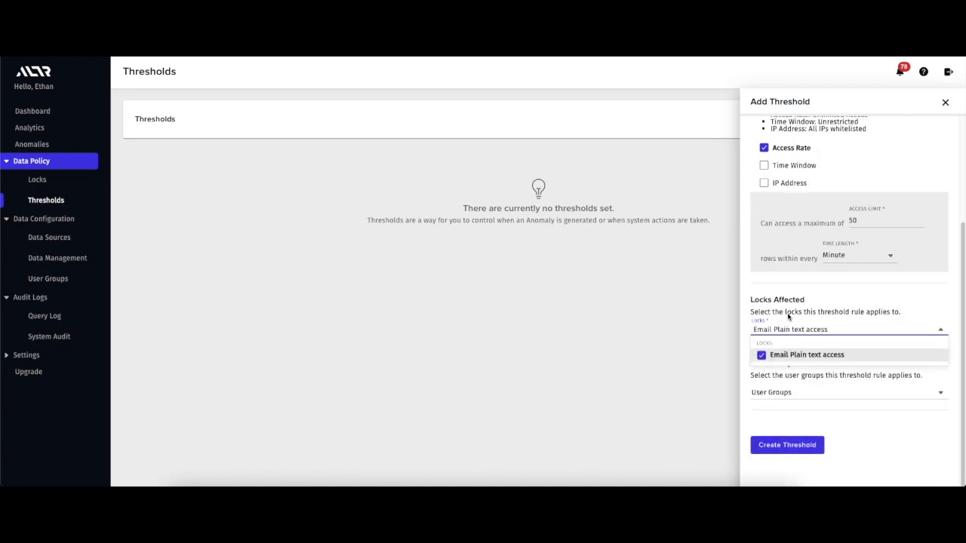
left_click(789, 320)
left_click(786, 390)
left_click(785, 417)
left_click(789, 382)
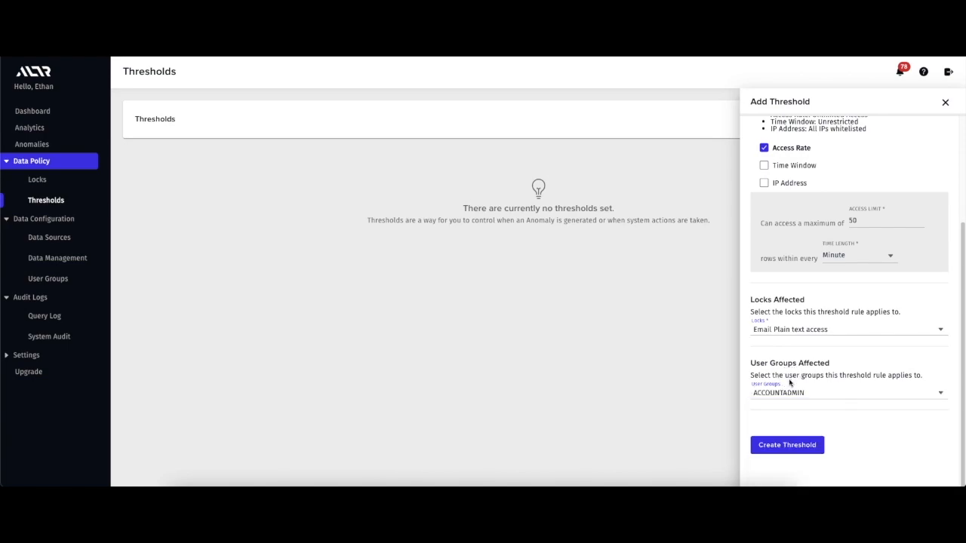
left_click(789, 444)
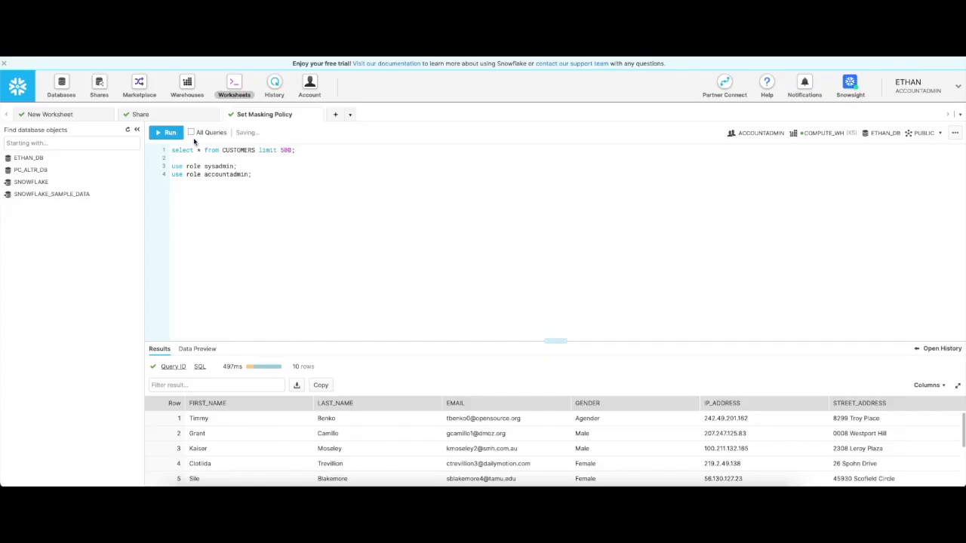
Run "select * from CUSTOMERS limit 500;" in Snowflake, and open the Limit plain text access anomaly in ALTR.
left_click(173, 136)
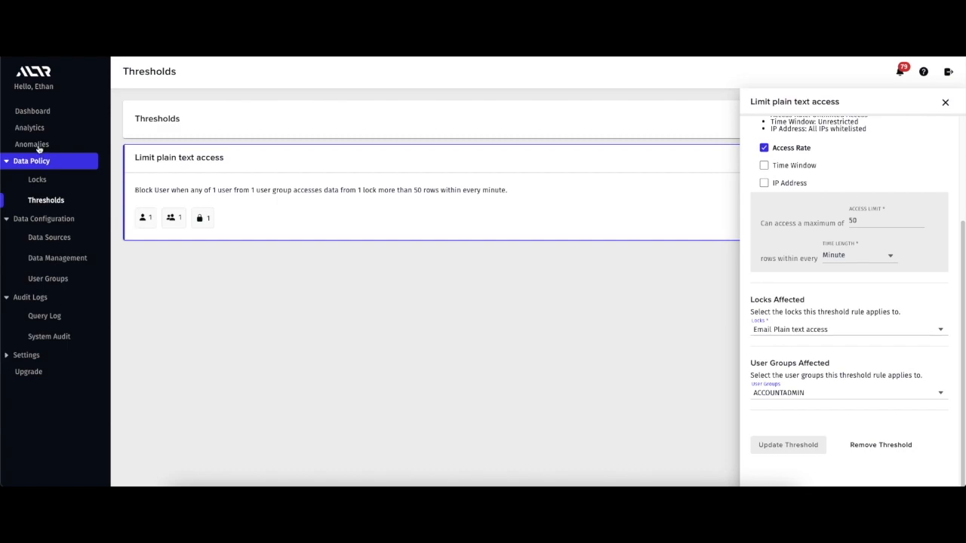
left_click(39, 148)
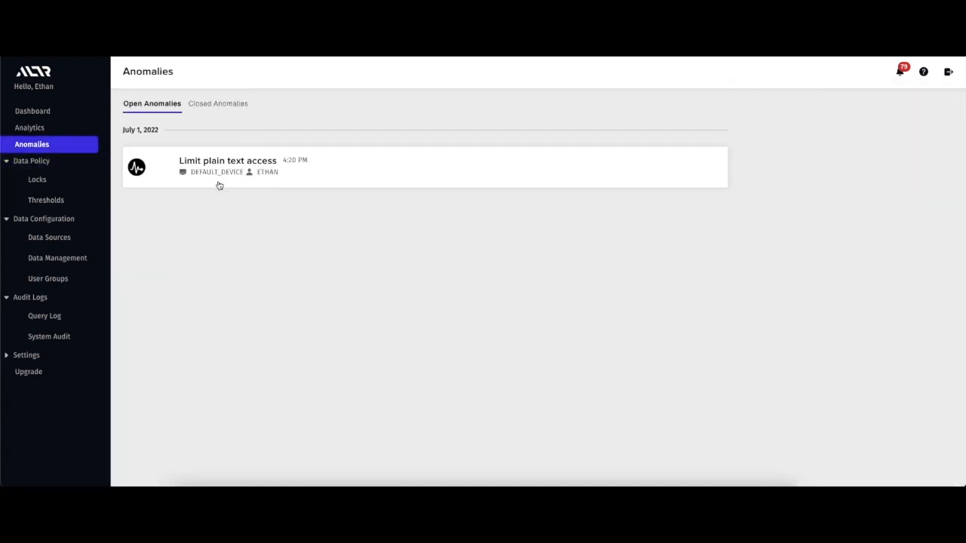
left_click(257, 178)
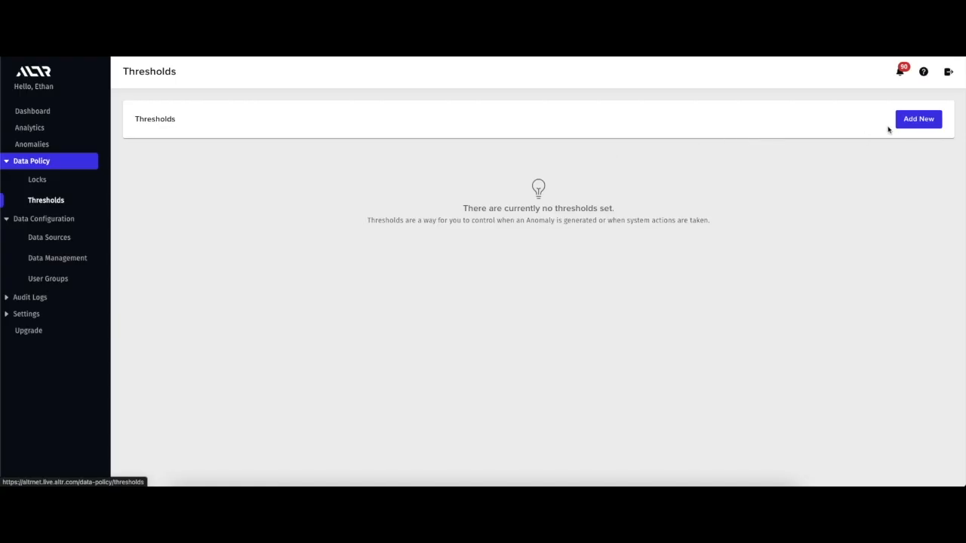
Begin a new ALTR threshold named Generate Alert on Email Column, keeping Generate Anomaly as its action.
left_click(904, 120)
left_click(889, 140)
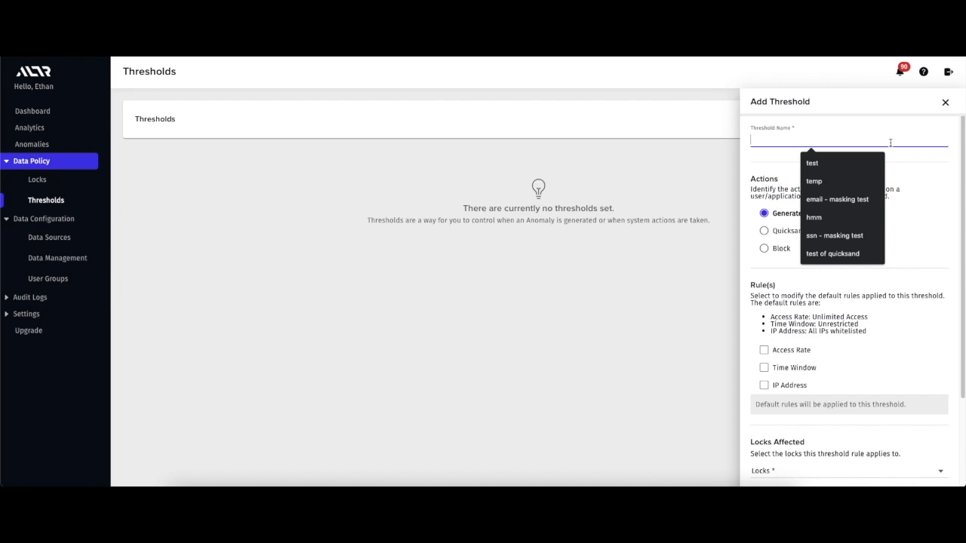
type("Generate")
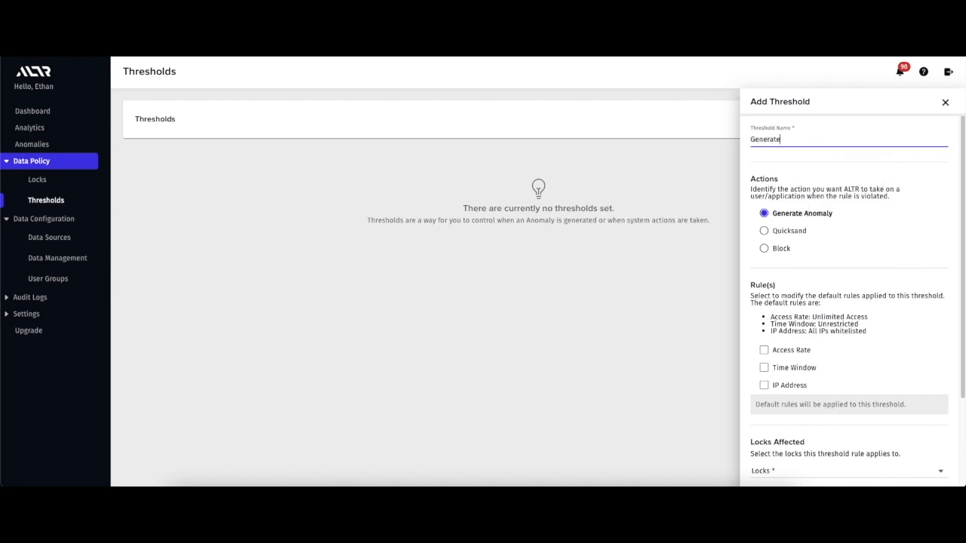
type(" Alert on Email Column")
Enable the threshold's Access Rate rule with a maximum of 1 row within every minute.
left_click(764, 350)
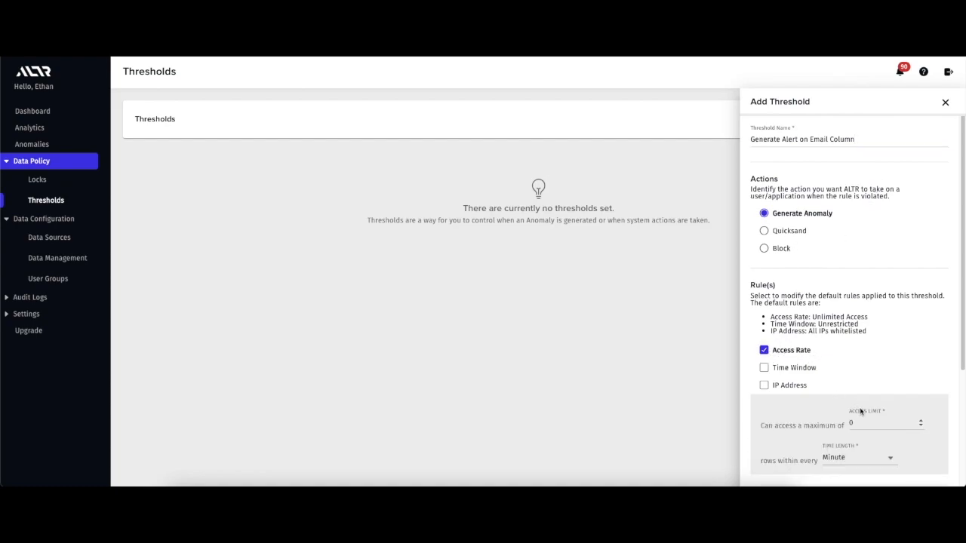
left_click(878, 421)
left_click(900, 392)
left_click(901, 392)
Apply the alert threshold to the Email Plain text access lock and the ACCOUNTADMIN user group, and create it.
scroll(877, 383, "down", 1)
scroll(877, 384, "down", 5)
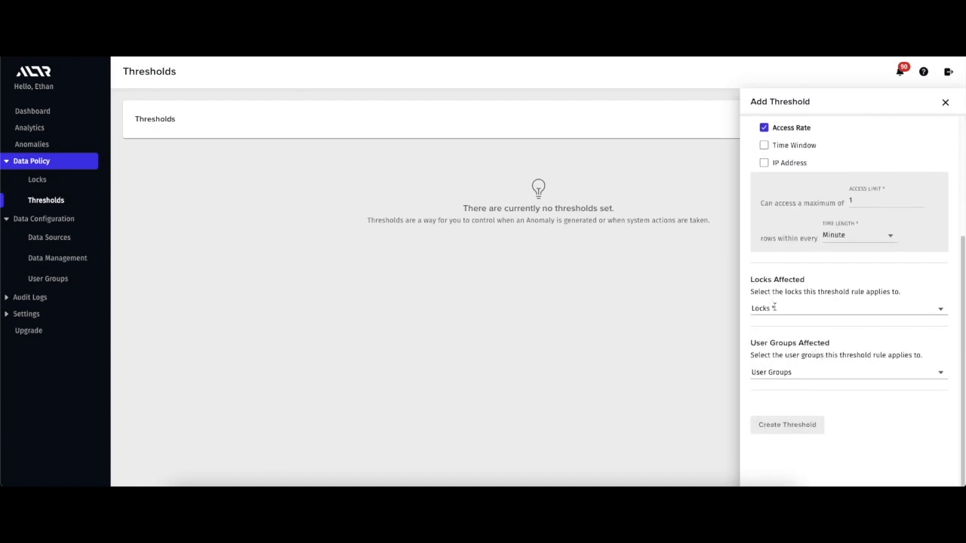
left_click(770, 307)
left_click(777, 334)
left_click(794, 308)
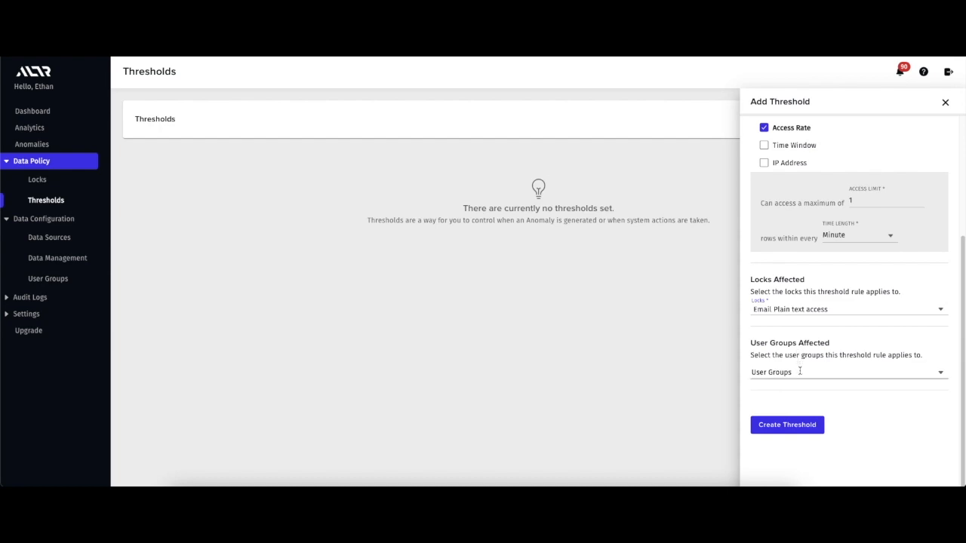
left_click(797, 371)
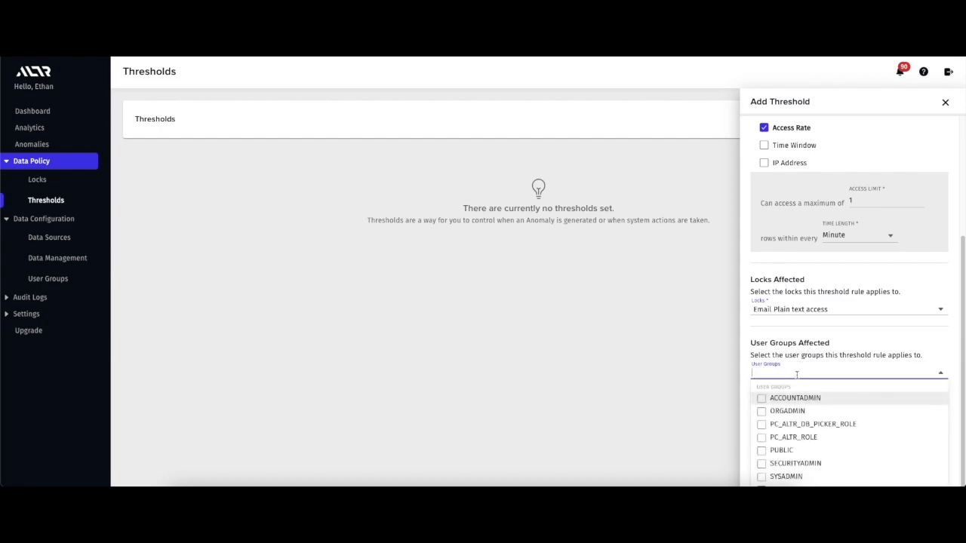
left_click(797, 397)
left_click(801, 374)
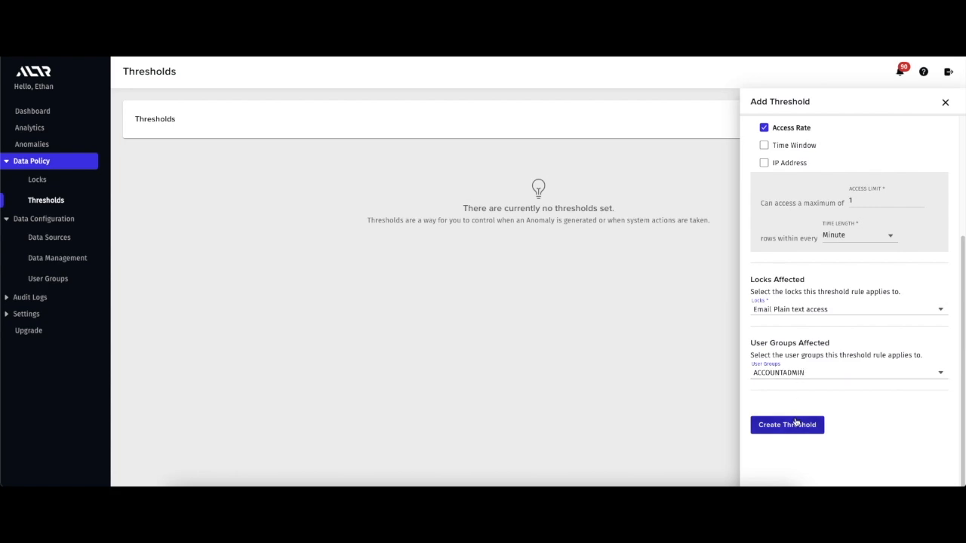
left_click(795, 424)
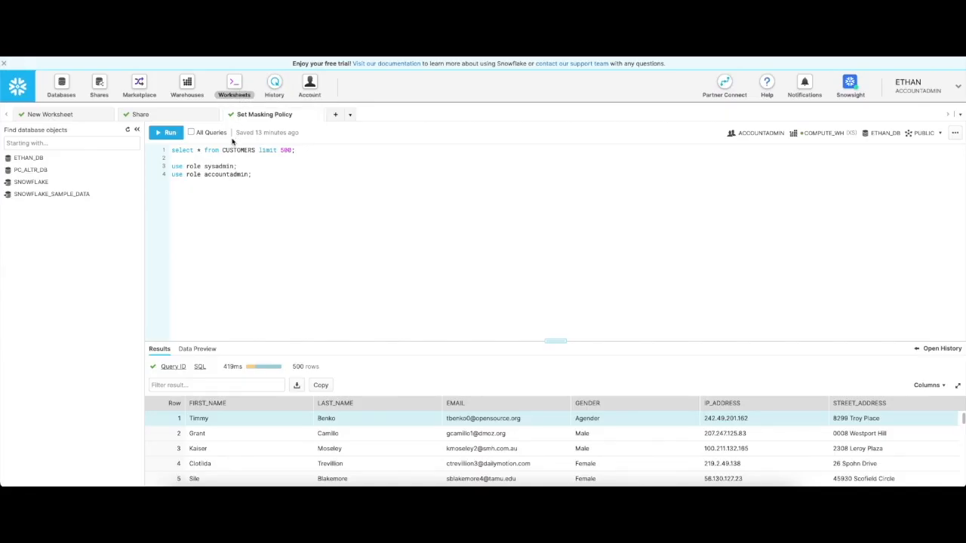
Rerun the 500-row CUSTOMERS query in Snowflake, and open the Generate Alert on Email Column anomaly in ALTR.
left_click(170, 133)
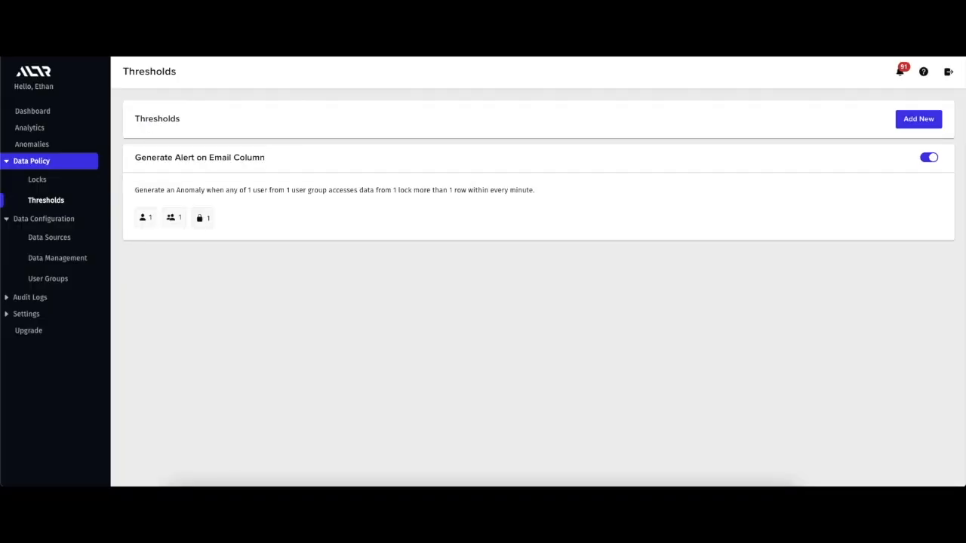
left_click(83, 146)
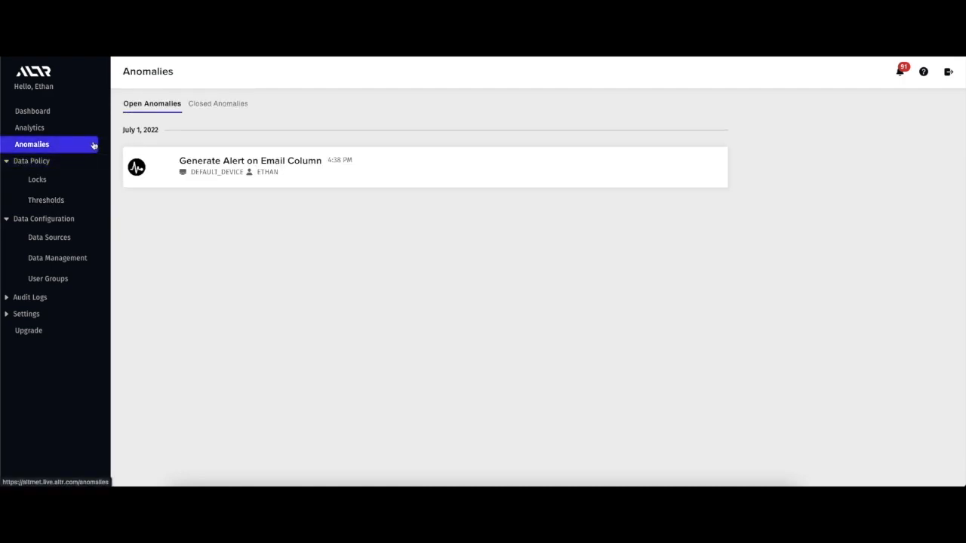
left_click(233, 168)
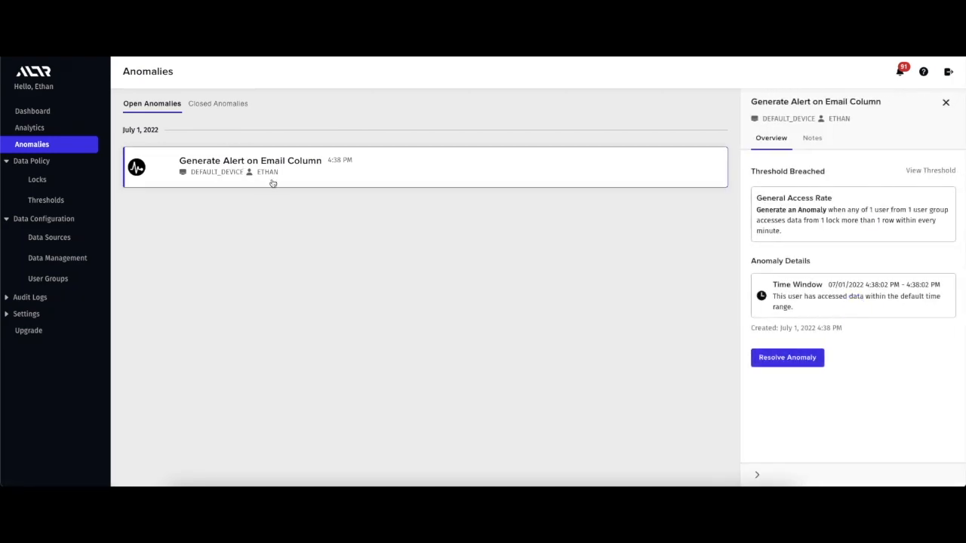